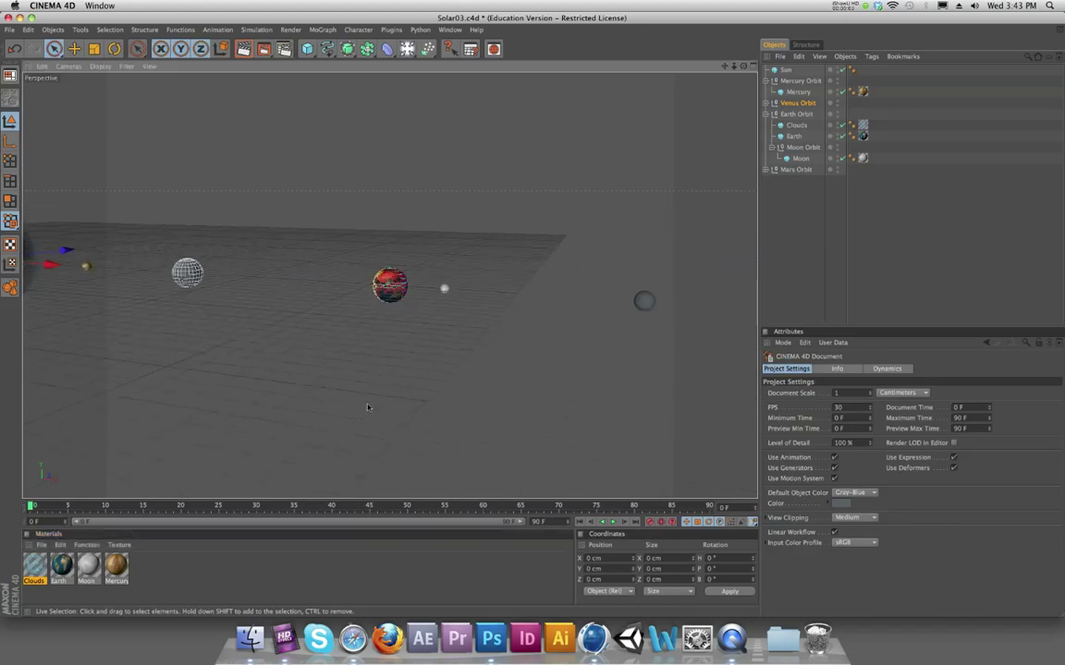
pyautogui.scroll(-6, 379, 392)
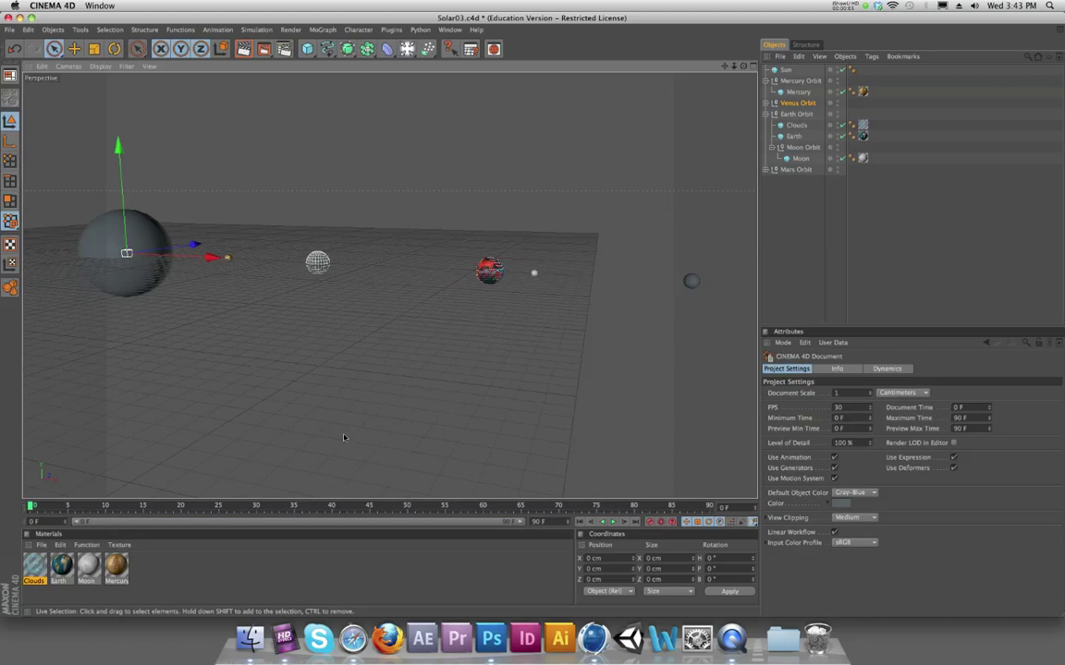
# Step: Create a new material named Sun
pyautogui.doubleClick(189, 570)
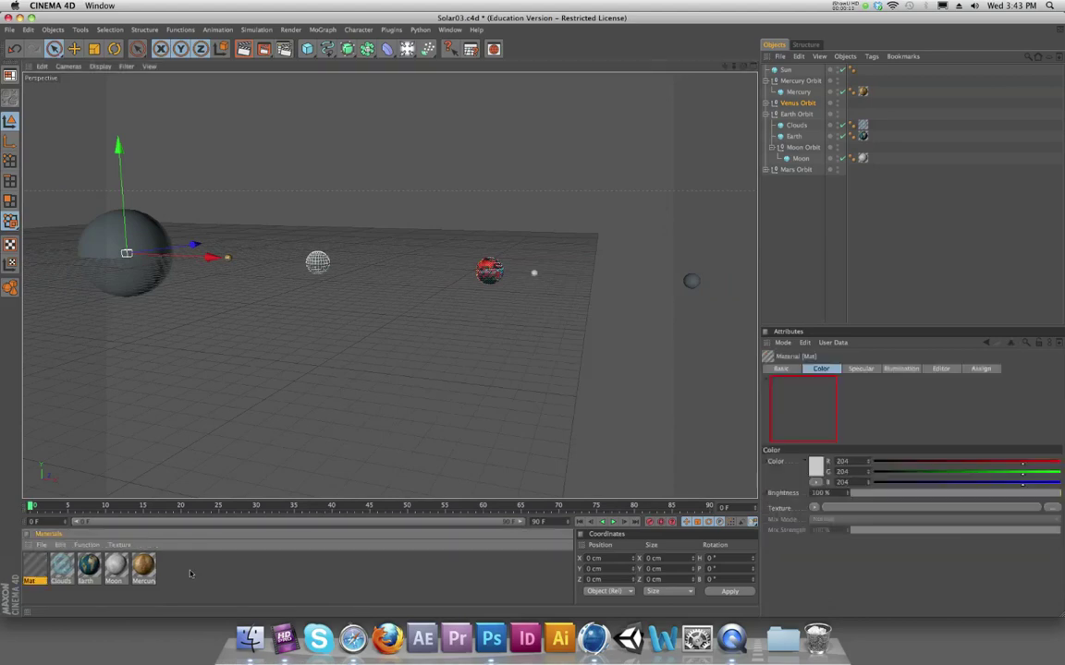
pyautogui.doubleClick(32, 566)
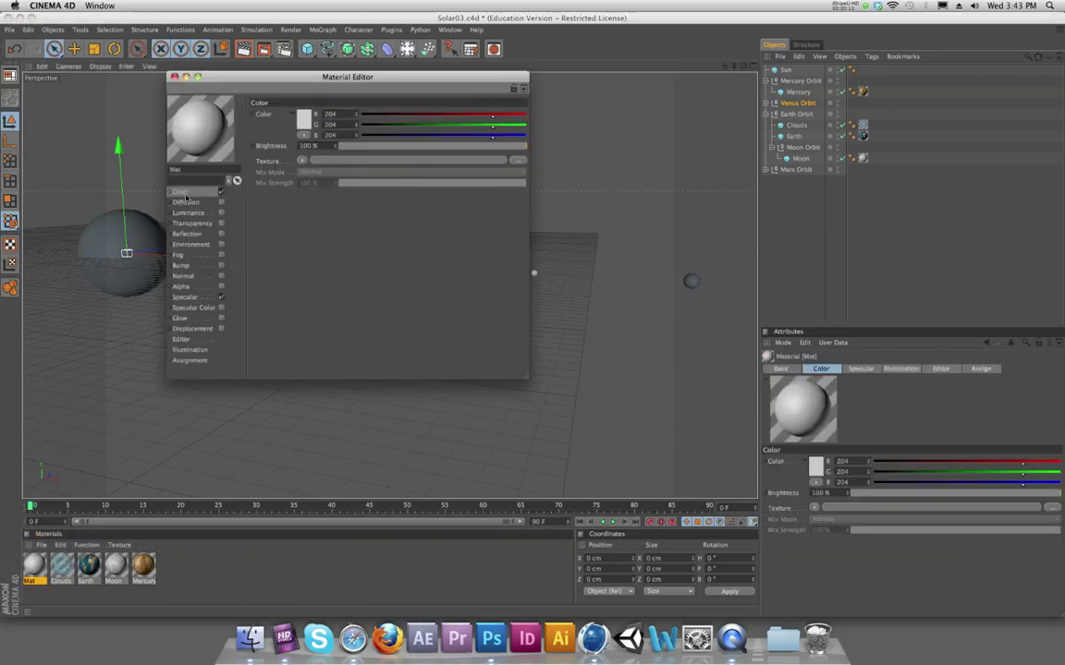
pyautogui.write('Sun')
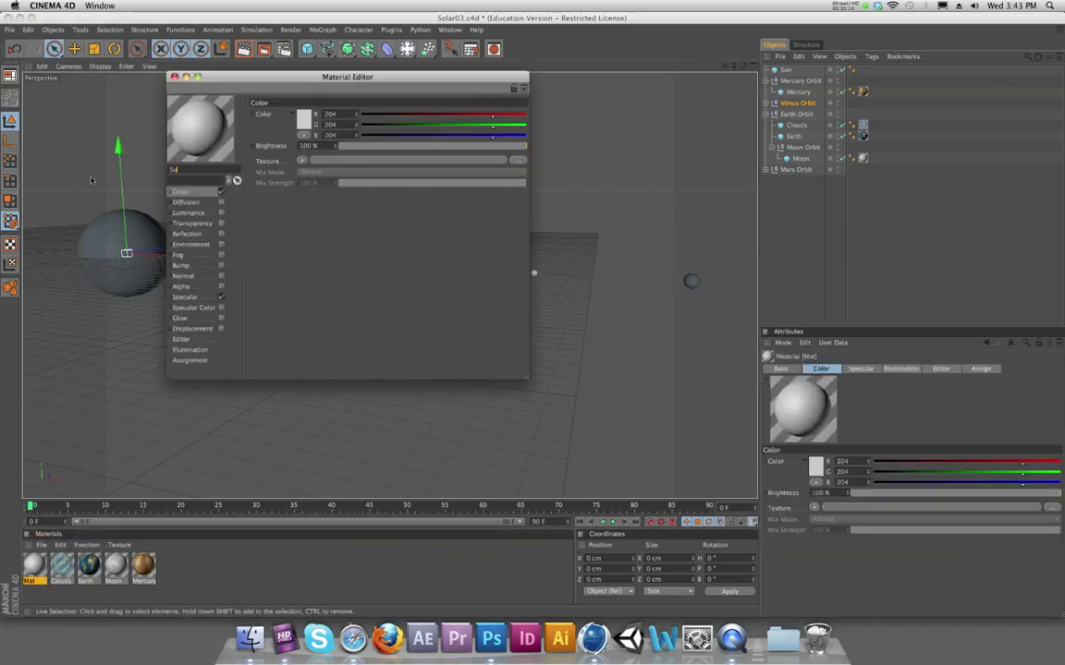
pyautogui.press('Return')
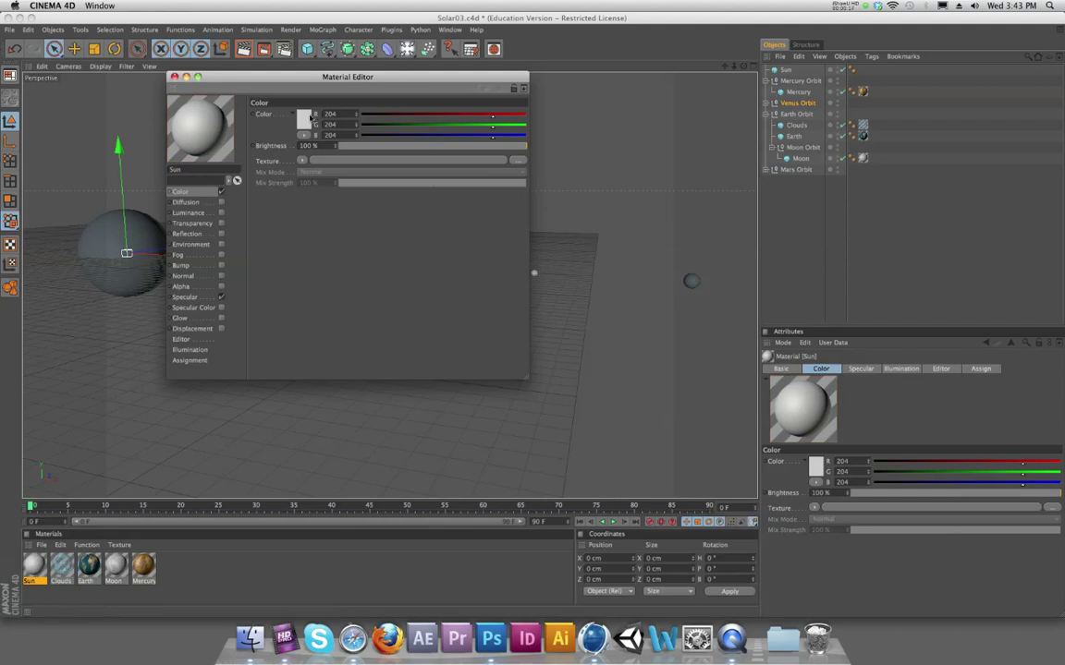
# Step: Make it yellow-orange (RGB 230/177/45) without specular, apply it to the Sun and render
pyautogui.click(304, 119)
pyautogui.moveTo(290, 86); pyautogui.dragTo(296, 94)
pyautogui.click(296, 102)
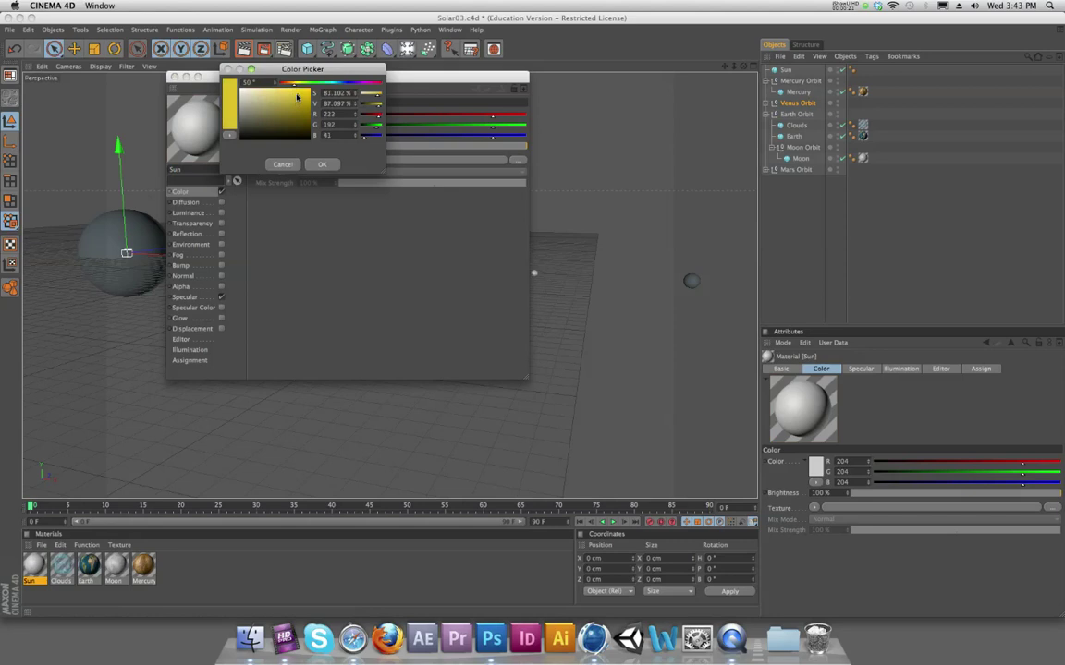
pyautogui.click(290, 85)
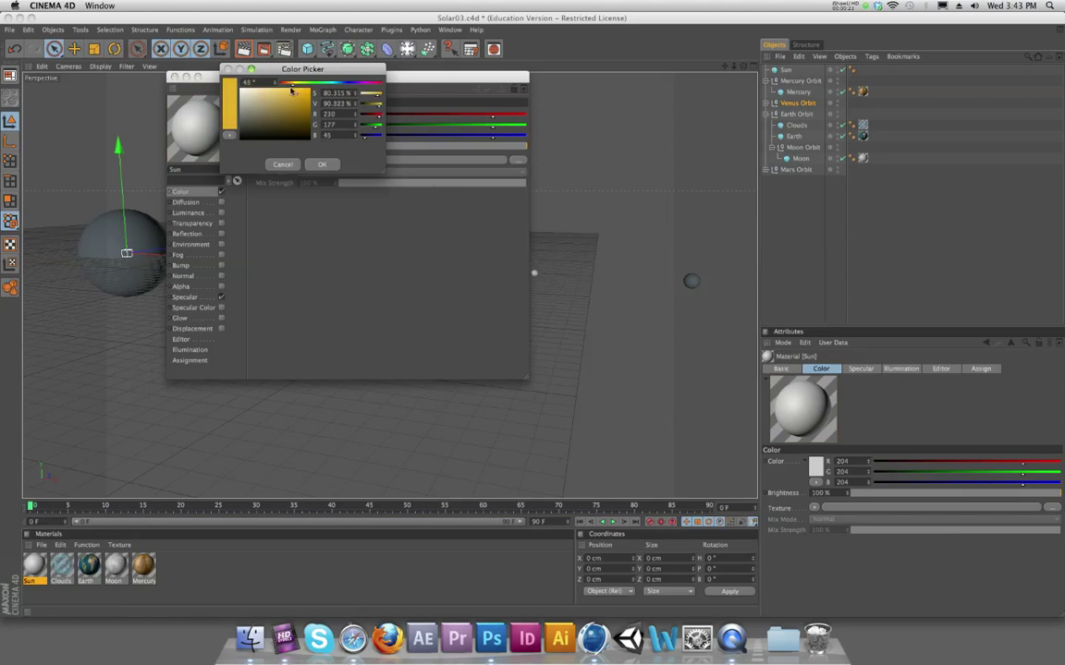
pyautogui.click(322, 164)
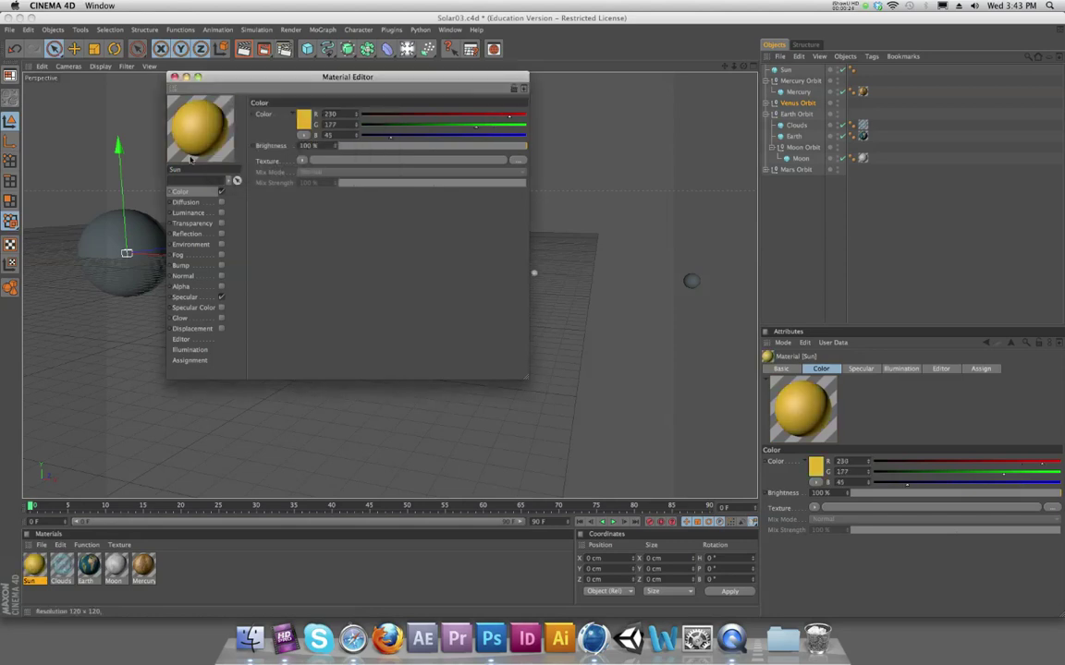
pyautogui.click(221, 297)
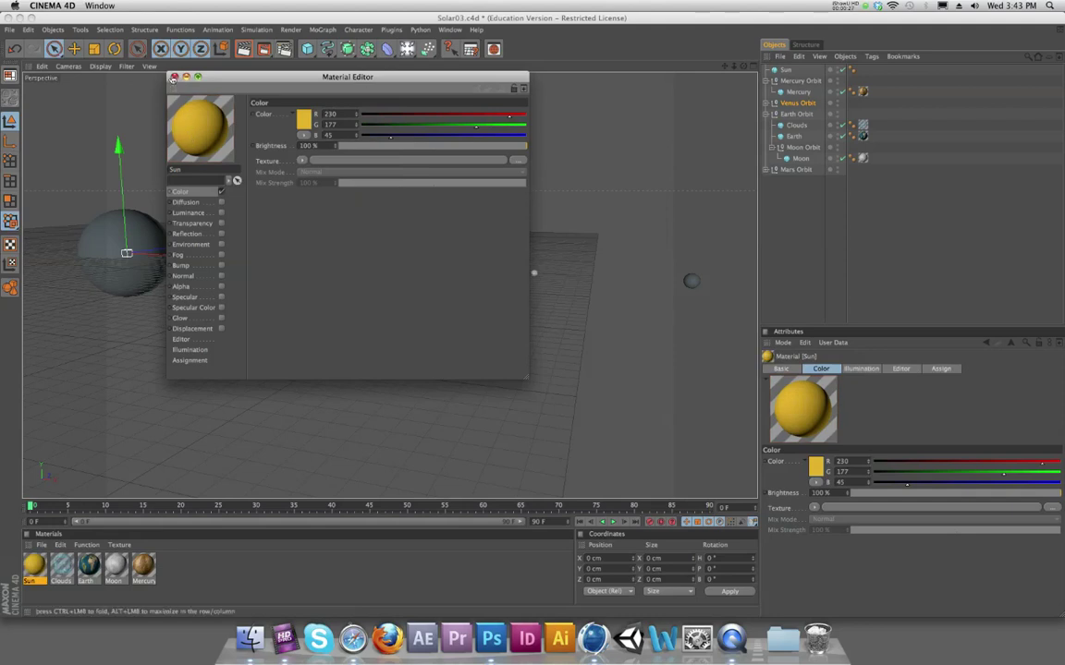
pyautogui.click(173, 78)
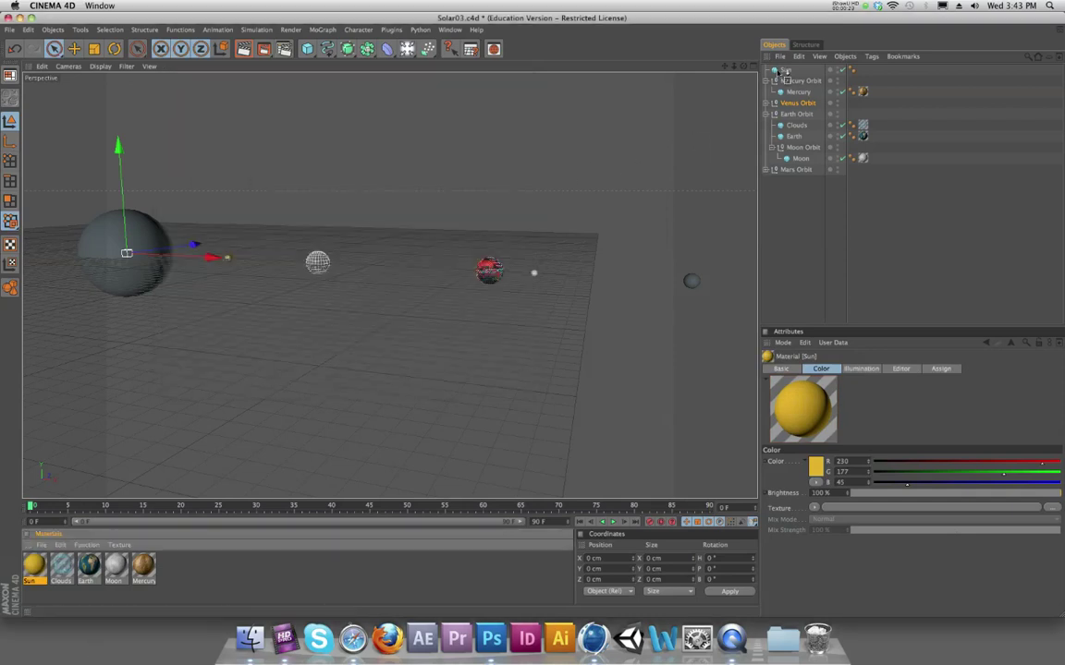
pyautogui.moveTo(781, 71); pyautogui.dragTo(782, 73)
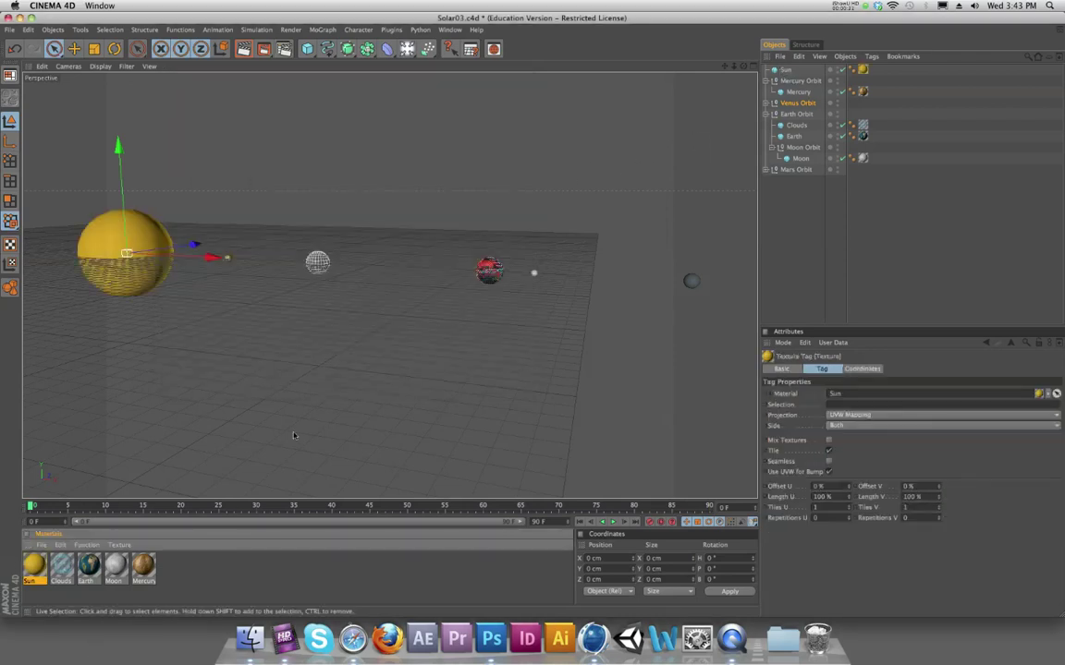
pyautogui.hotkey('ctrl', 'r')
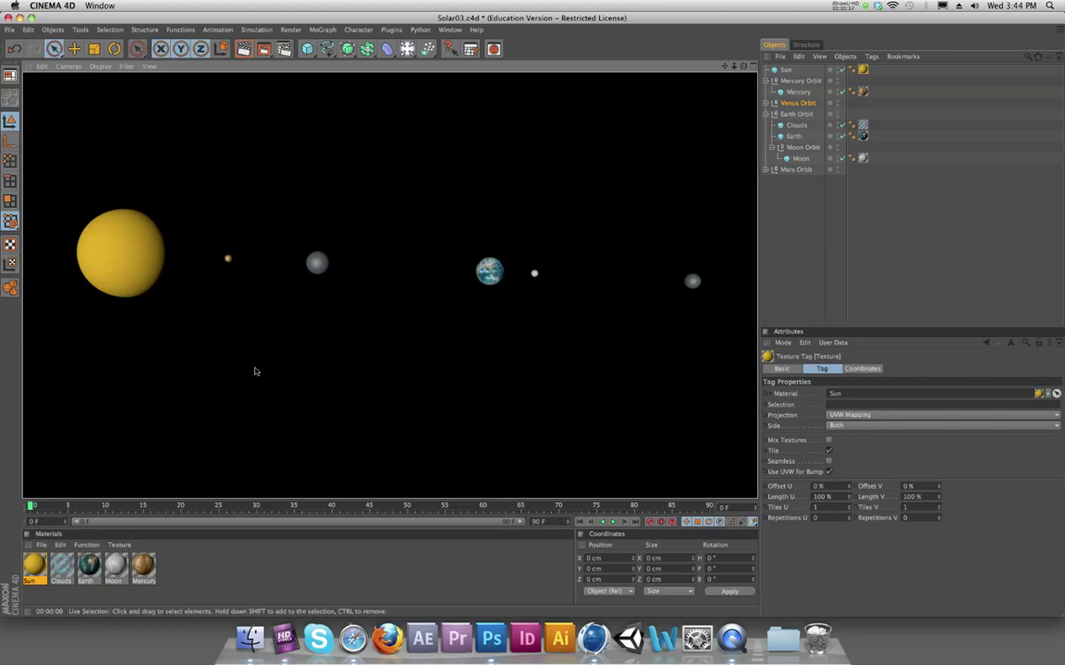
# Step: Create a new material named Venus
pyautogui.doubleClick(209, 565)
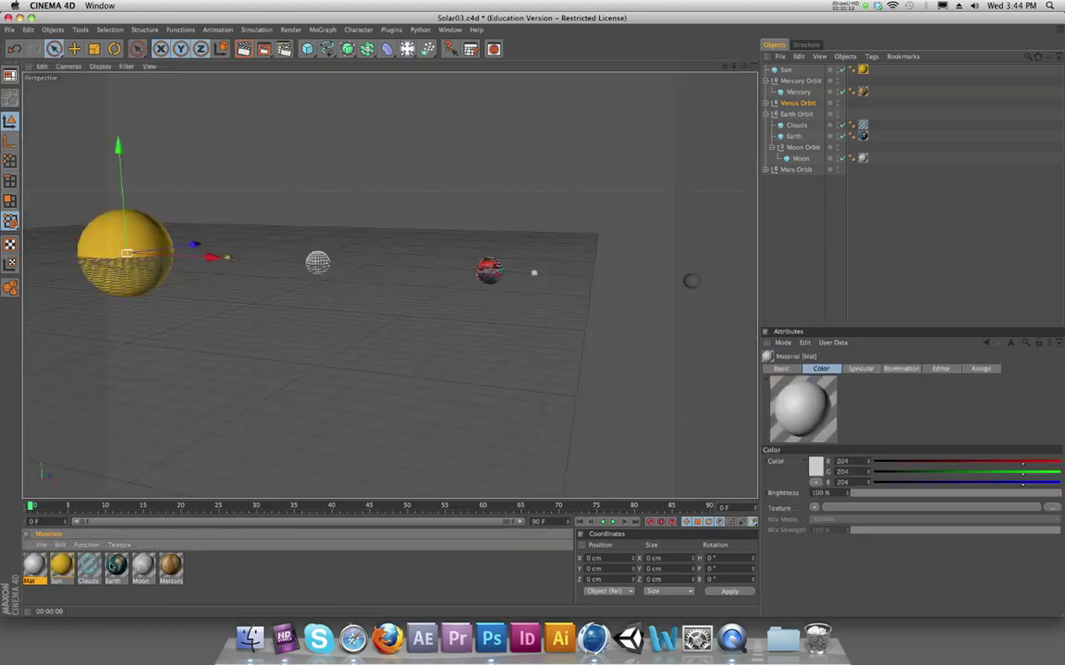
pyautogui.doubleClick(34, 566)
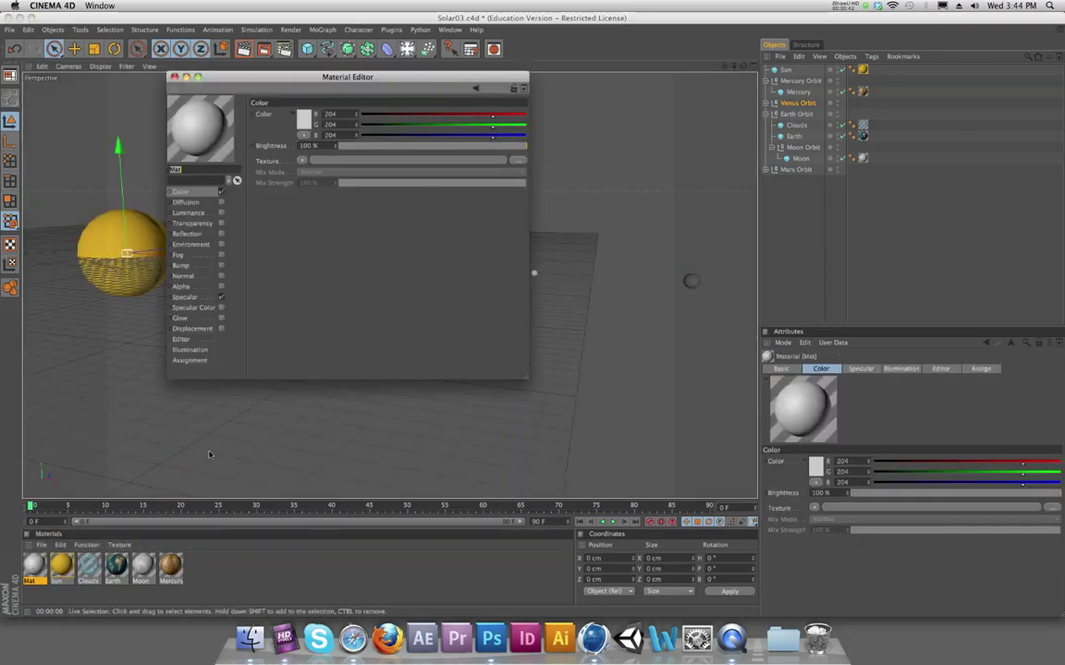
pyautogui.write('Venus')
pyautogui.press('Return')
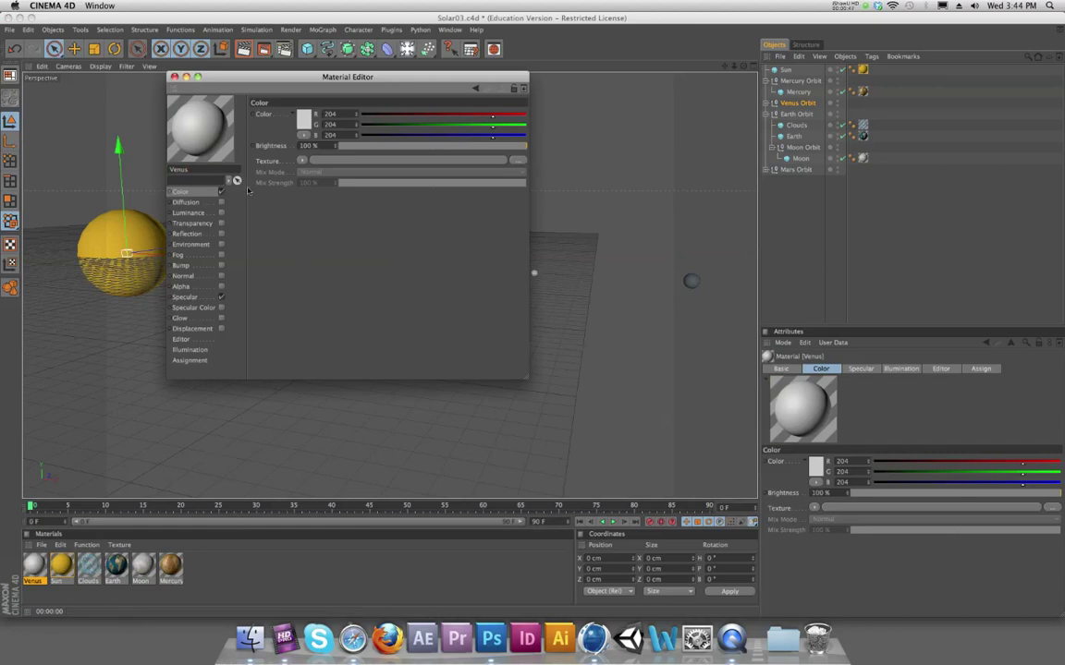
# Step: Set the Venus material colour to green (RGB 74/137/19)
pyautogui.click(298, 116)
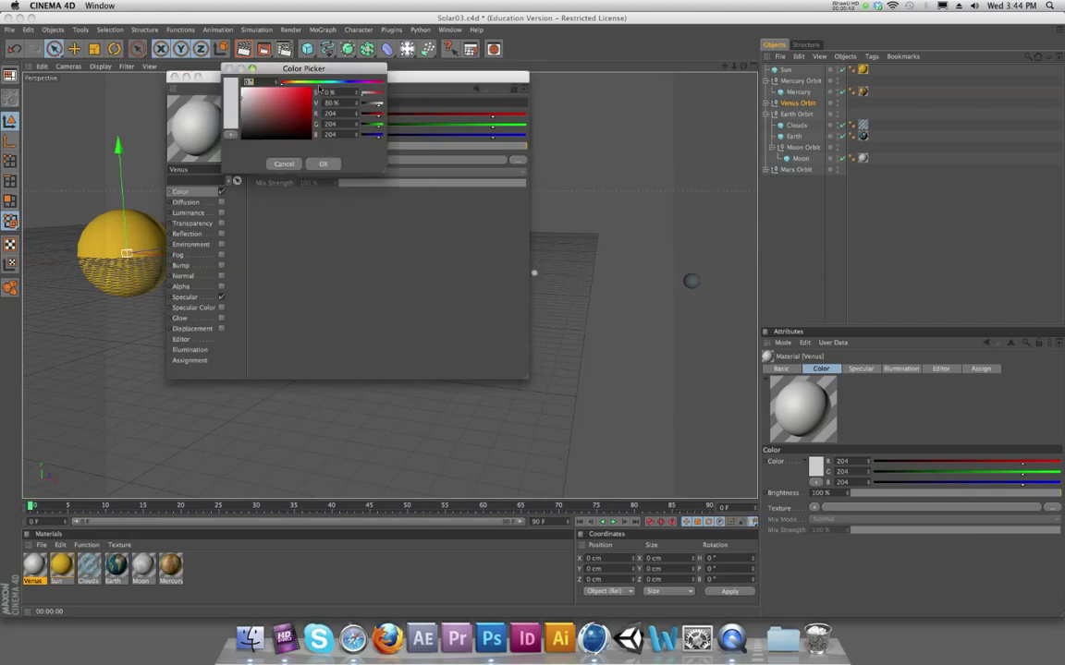
pyautogui.click(311, 83)
pyautogui.moveTo(309, 86); pyautogui.dragTo(307, 85)
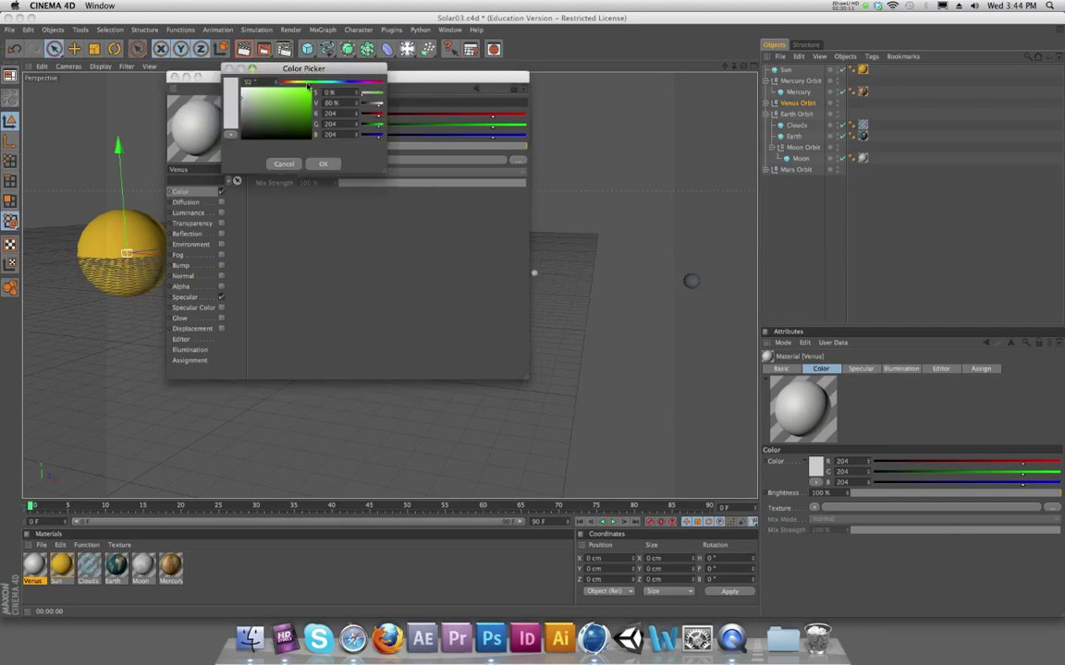
pyautogui.click(275, 102)
pyautogui.press('Return')
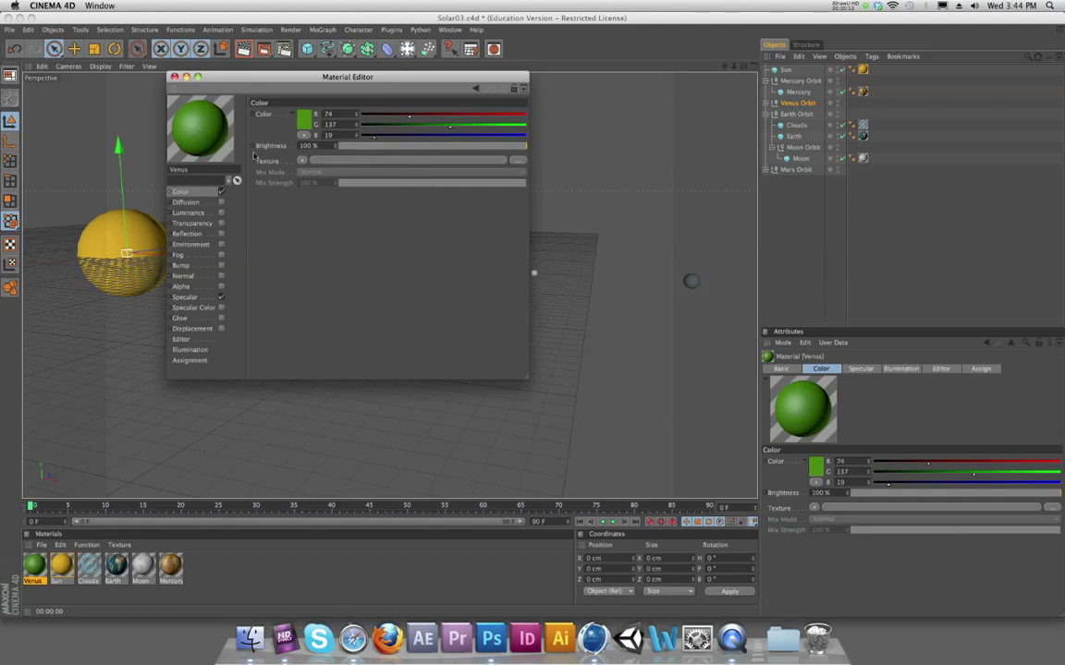
pyautogui.click(174, 77)
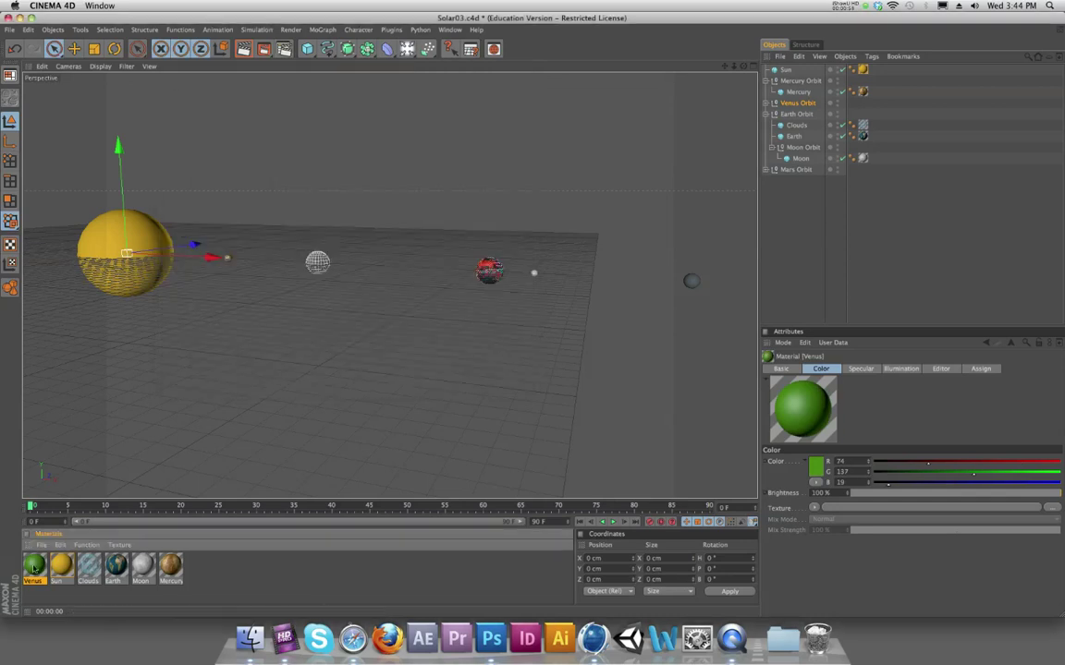
# Step: Apply the Venus material to the Venus sphere inside Venus Orbit and render
pyautogui.moveTo(502, 299); pyautogui.dragTo(786, 105)
pyautogui.click(767, 104)
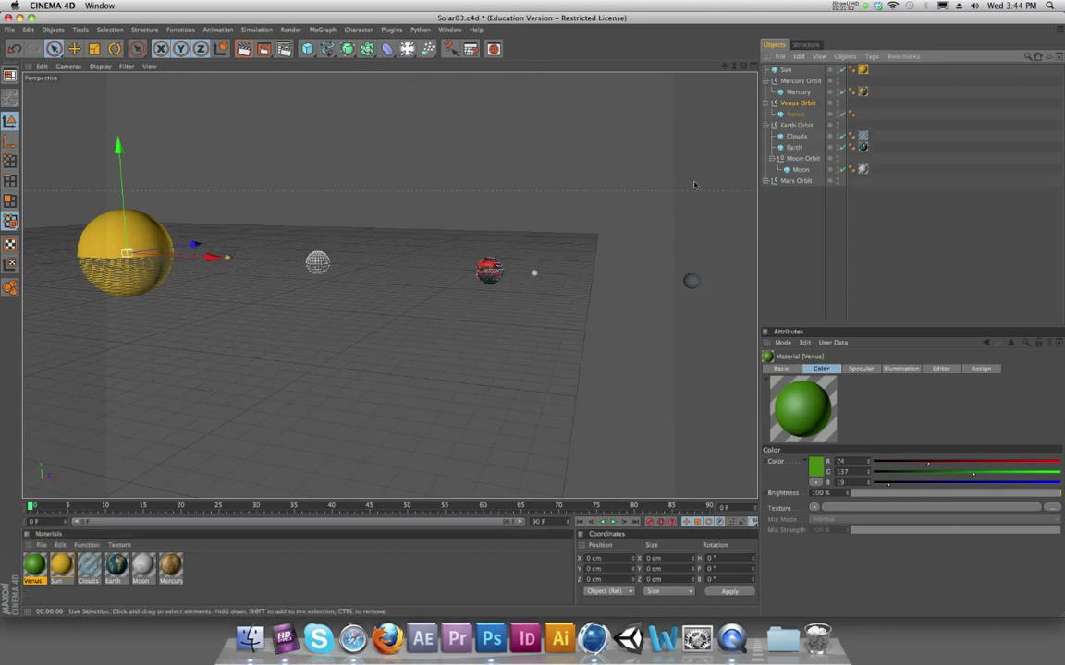
pyautogui.moveTo(795, 162); pyautogui.dragTo(795, 113)
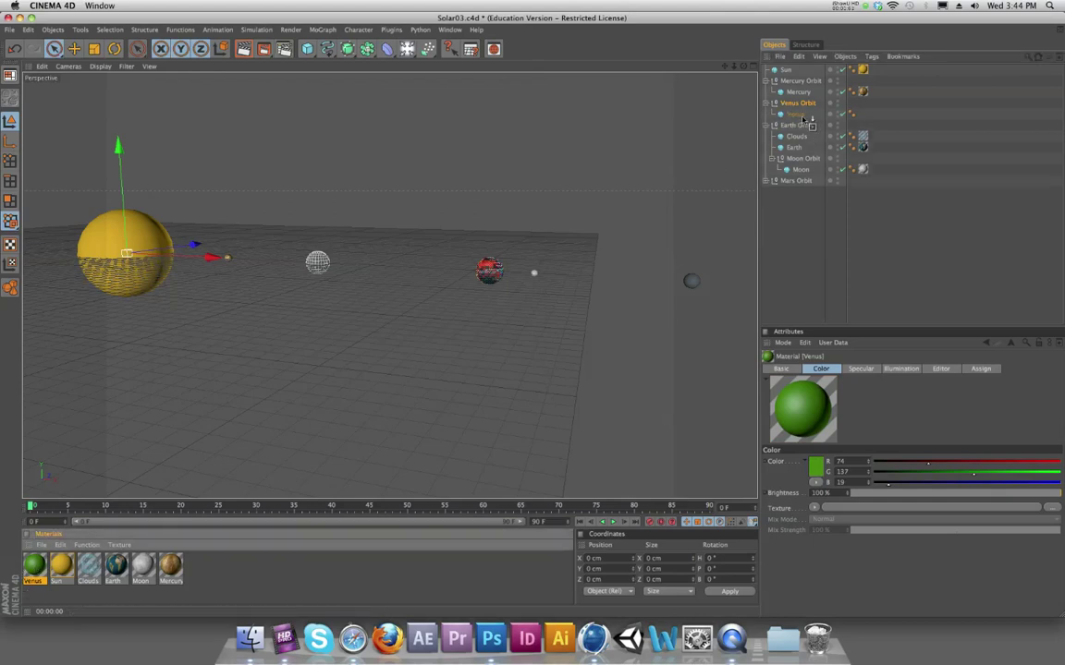
pyautogui.press('super+r')
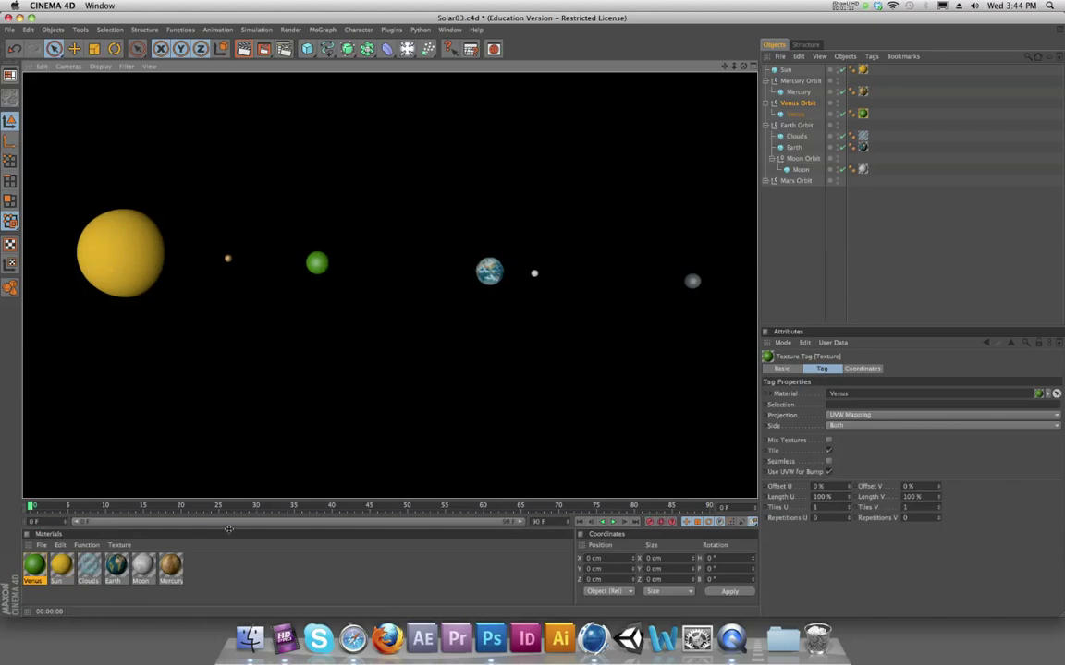
# Step: Select Earth Orbit and scrub the timeline to preview the orbits
pyautogui.moveTo(33, 508); pyautogui.dragTo(2, 508)
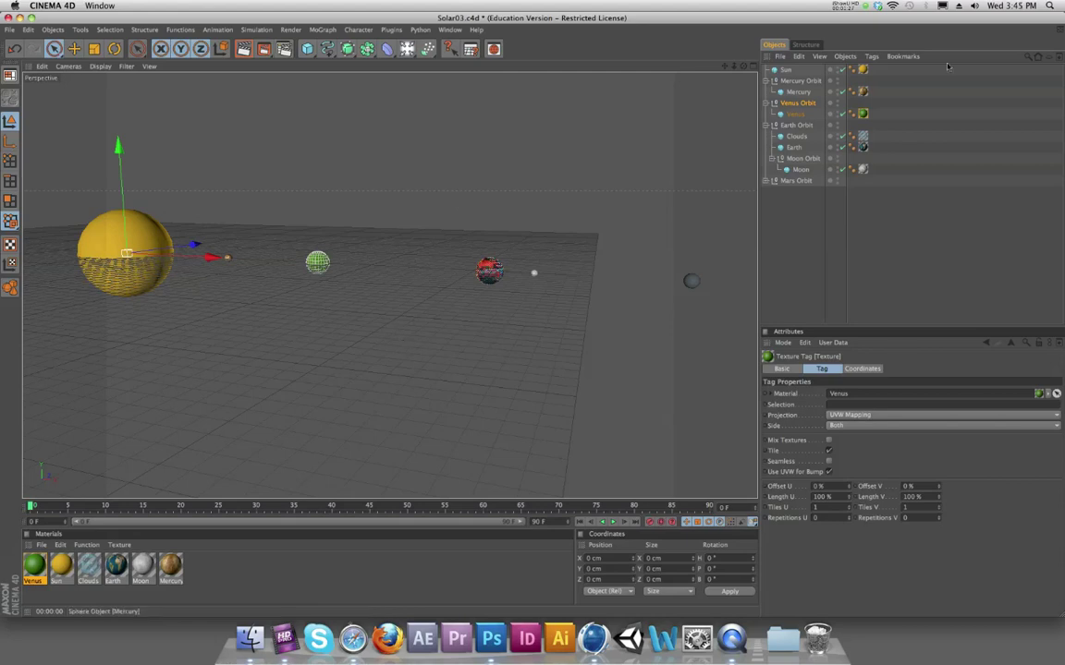
pyautogui.click(796, 125)
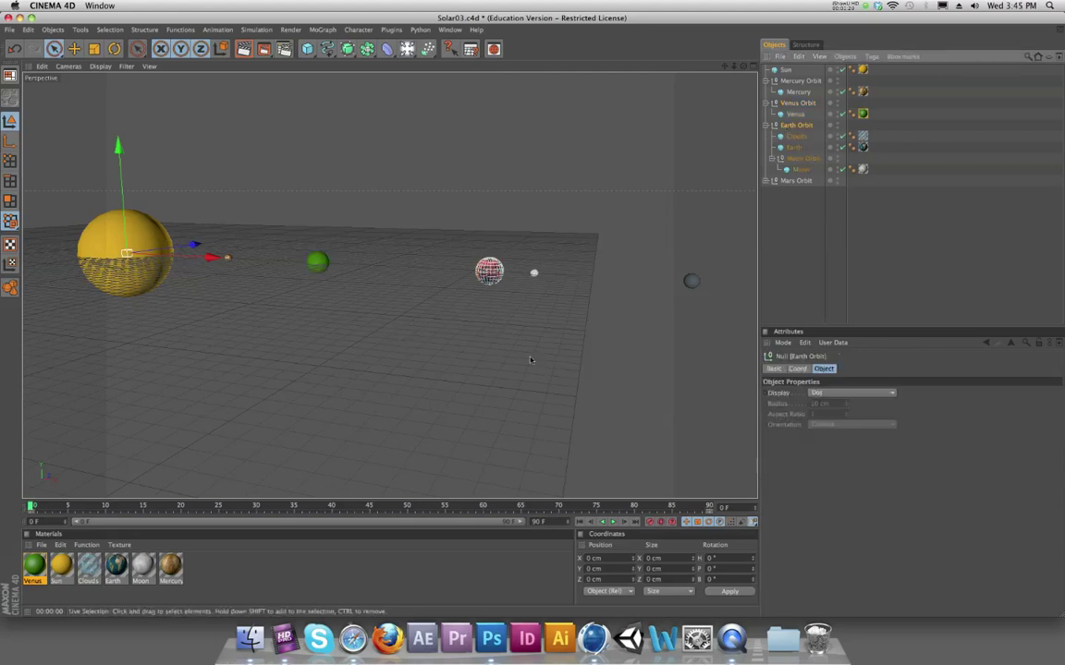
pyautogui.moveTo(31, 507); pyautogui.dragTo(237, 529)
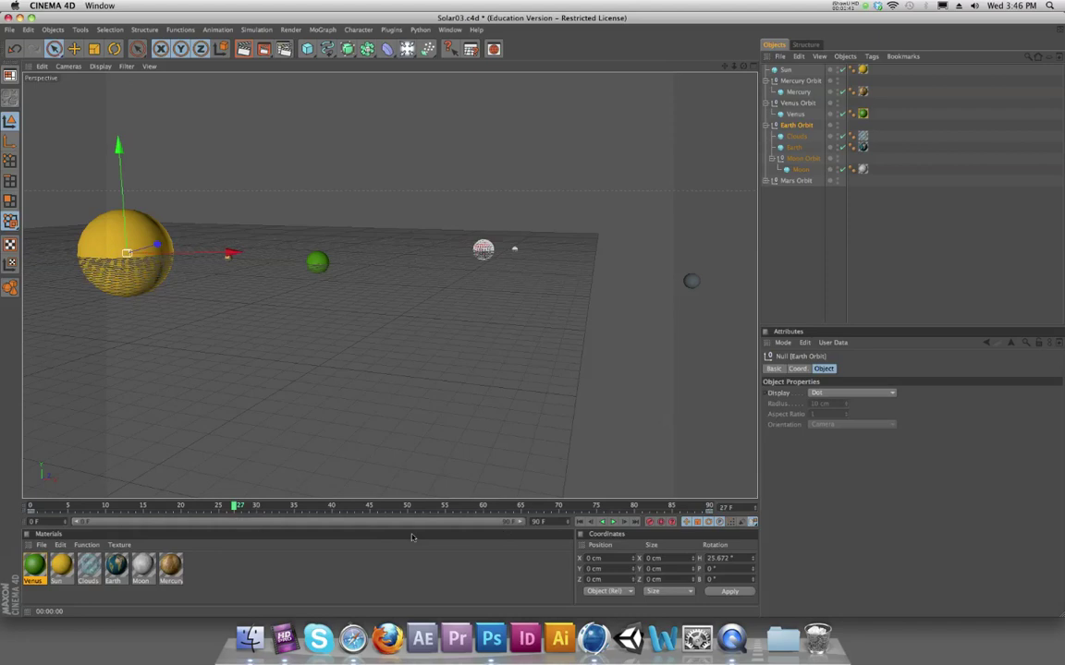
pyautogui.moveTo(443, 509); pyautogui.dragTo(709, 508)
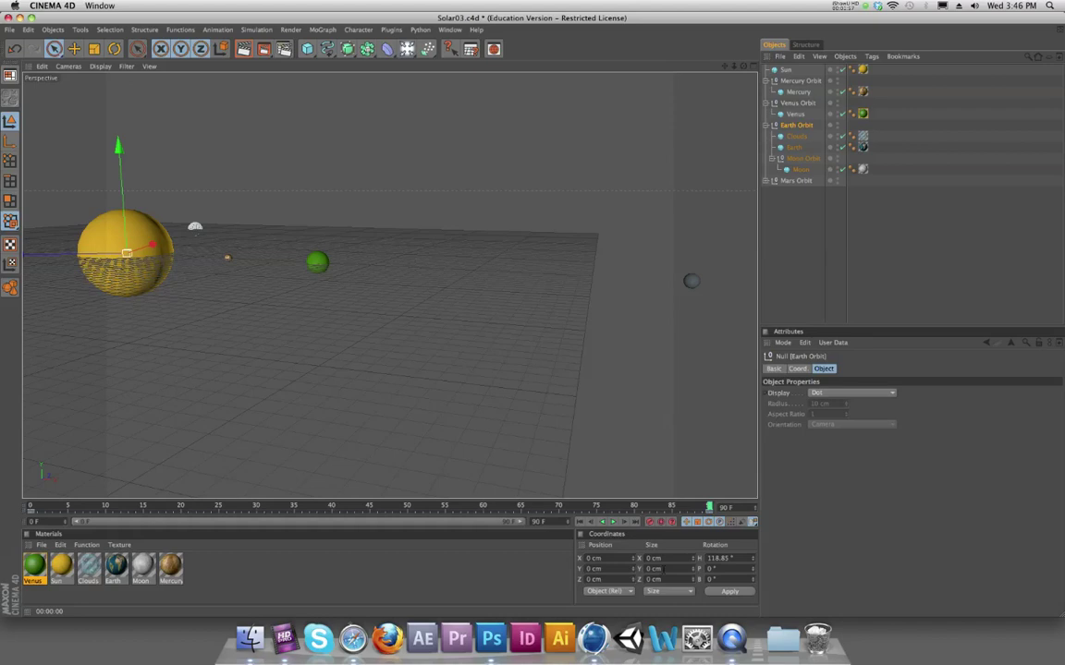
pyautogui.click(547, 508)
pyautogui.click(30, 507)
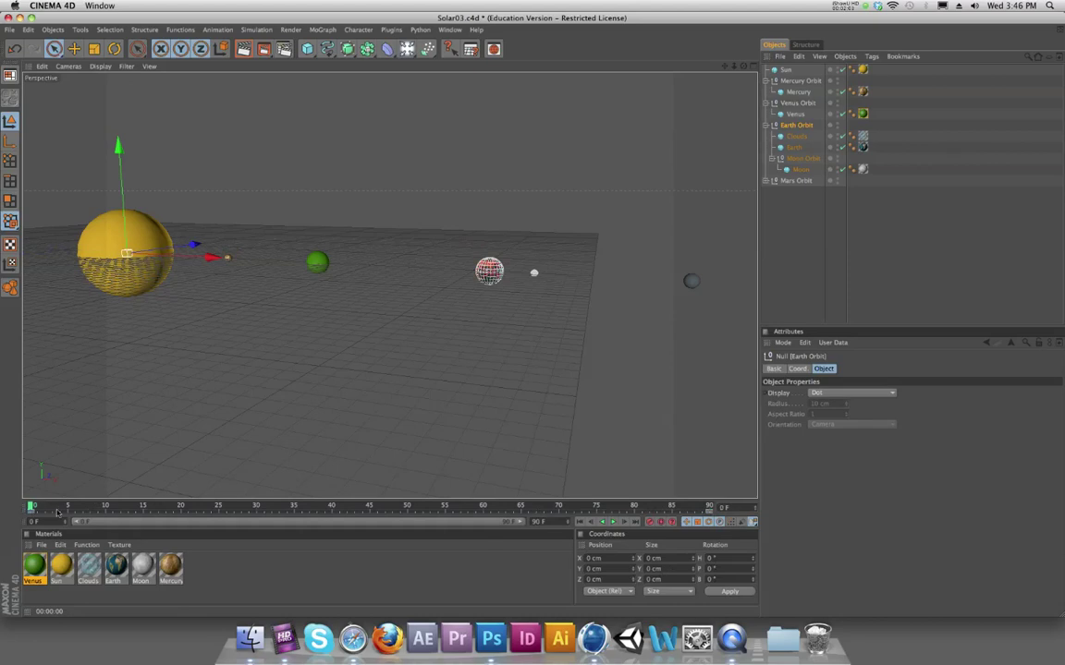
pyautogui.moveTo(30, 507); pyautogui.dragTo(717, 525)
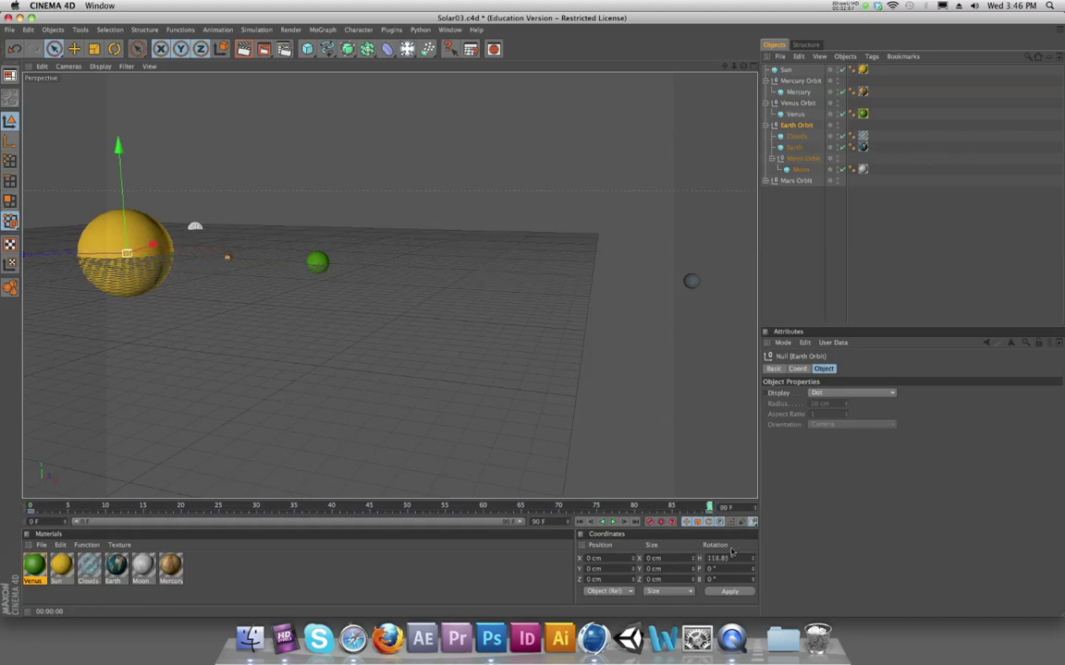
# Step: Set Earth Orbit's heading to 360° and record a keyframe at frame 90
pyautogui.doubleClick(725, 558)
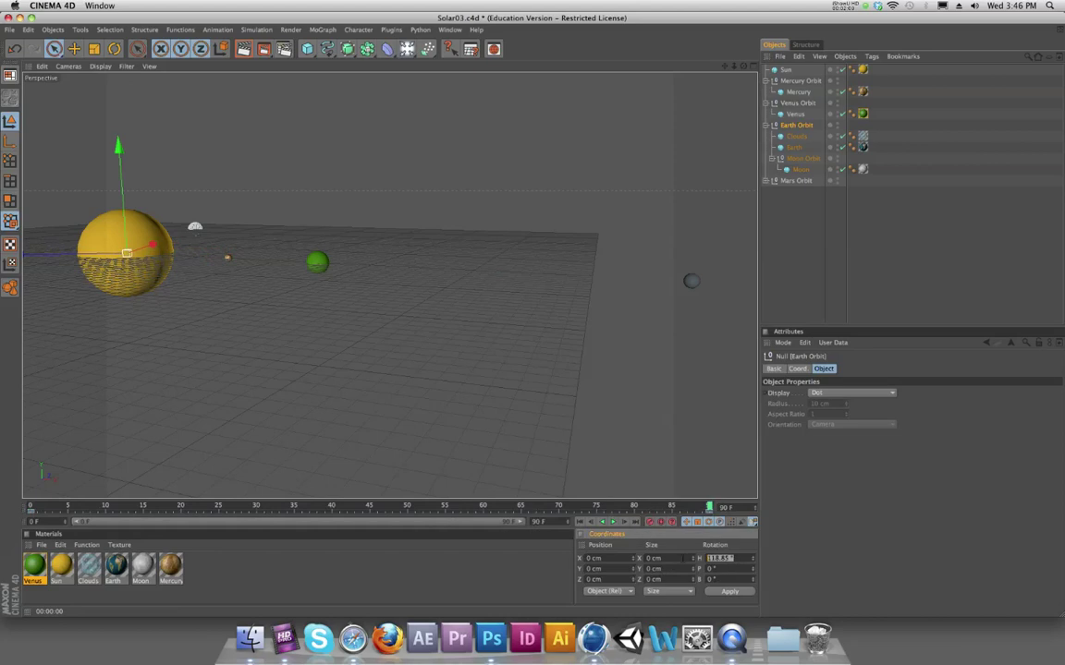
pyautogui.press('BackSpace')
pyautogui.write('360')
pyautogui.press('Return')
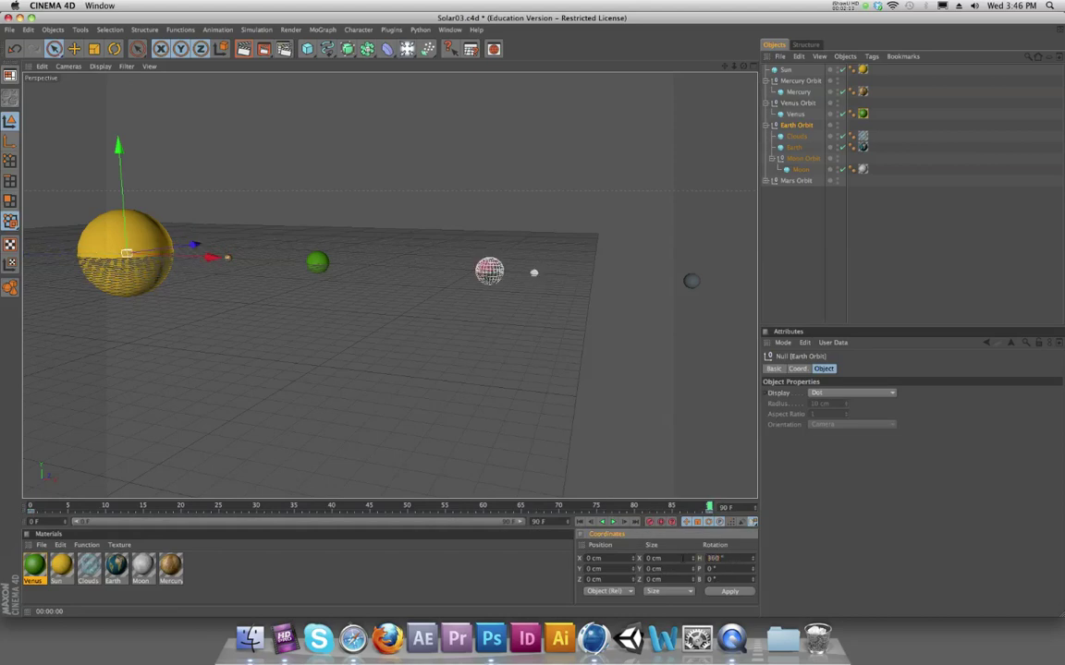
pyautogui.click(650, 523)
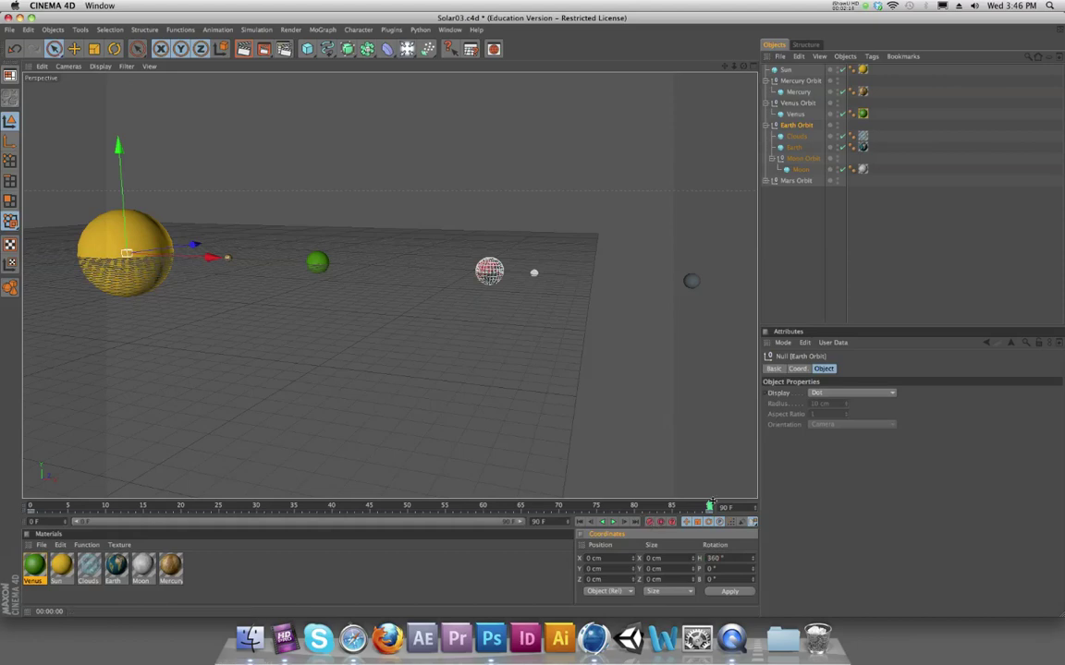
pyautogui.moveTo(709, 507)
pyautogui.mouseDown()
pyautogui.moveTo(107, 507)
pyautogui.moveTo(719, 523)
pyautogui.mouseUp()
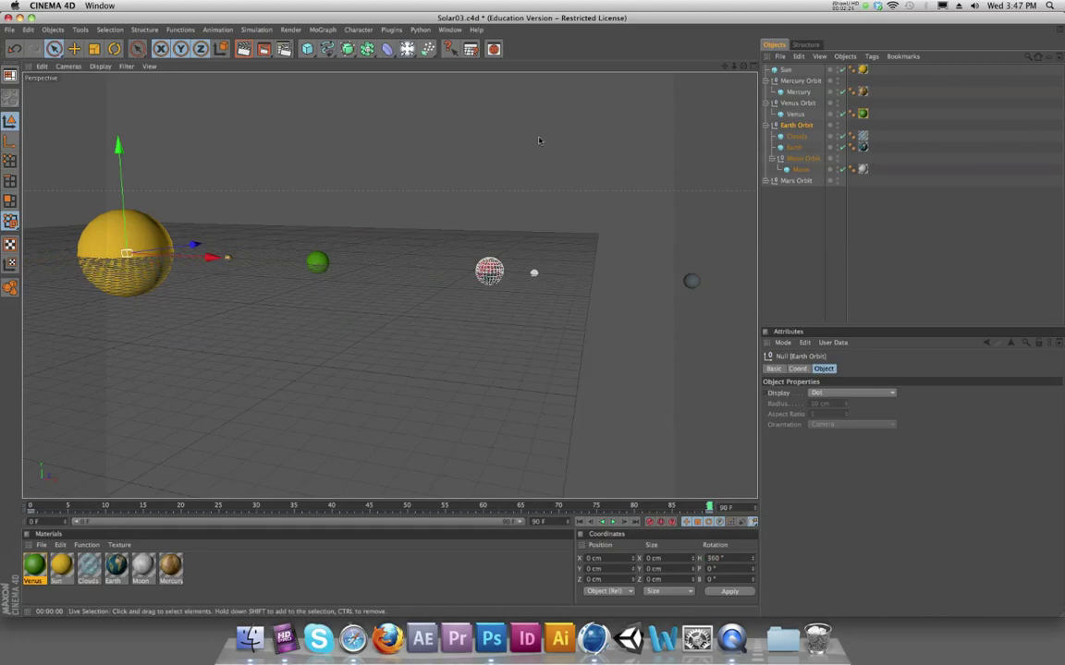
# Step: Open the Timeline and expand Earth Orbit's animation tracks
pyautogui.click(450, 29)
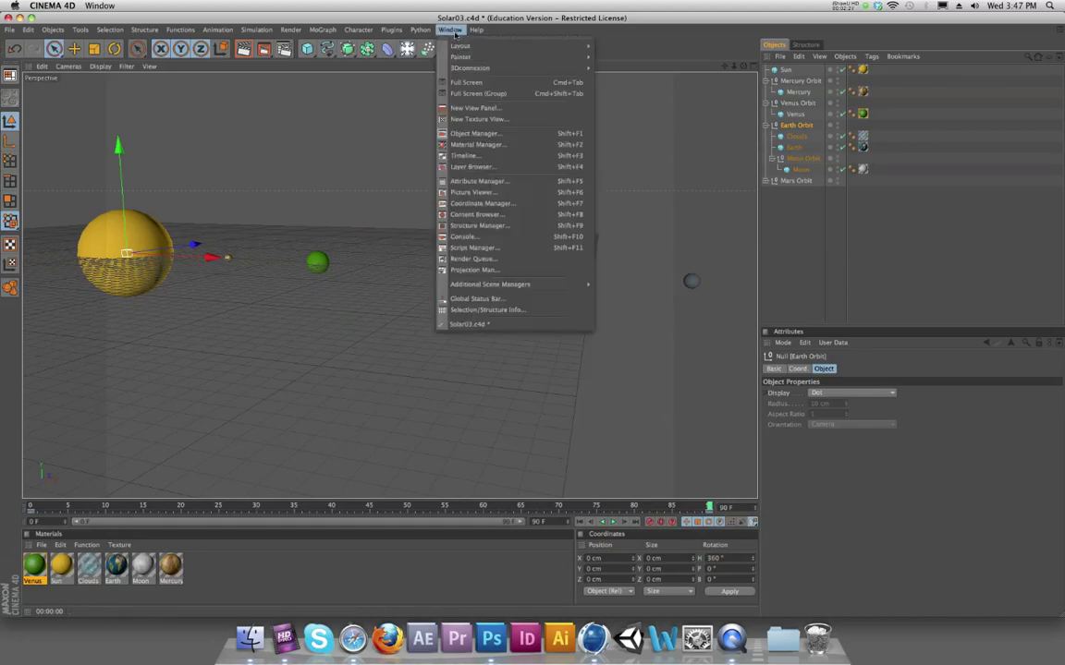
pyautogui.click(462, 155)
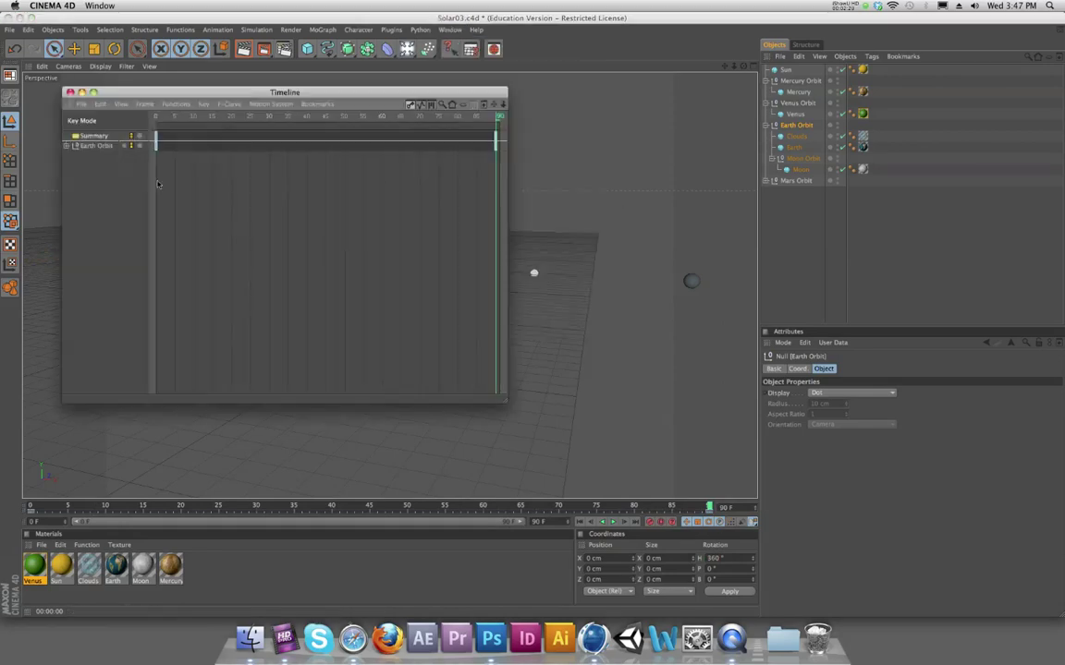
pyautogui.click(96, 146)
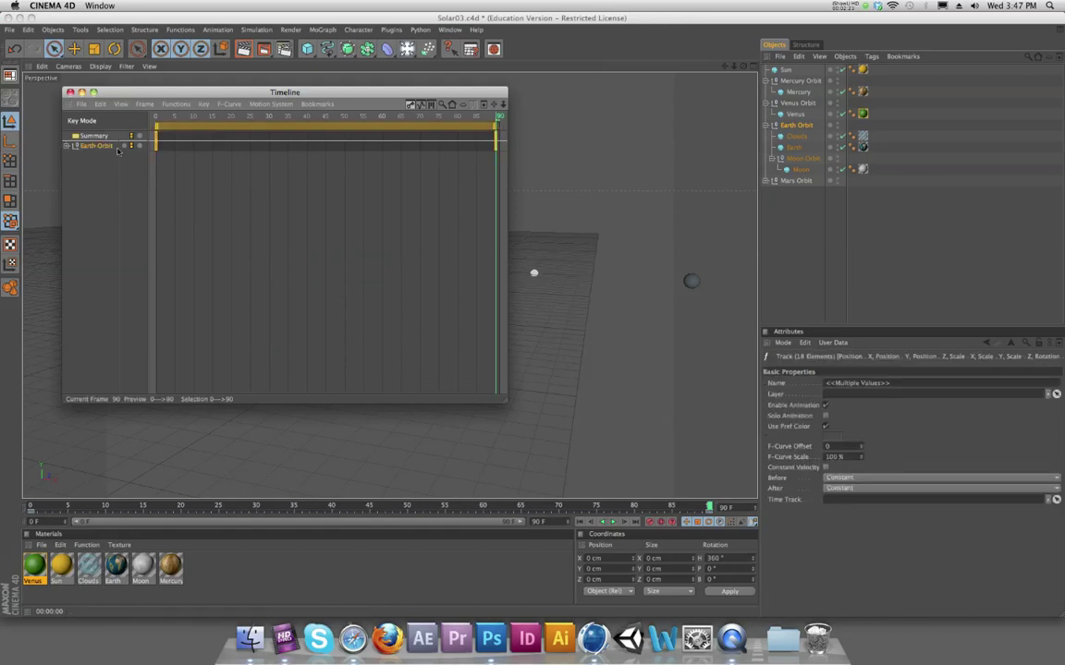
pyautogui.click(69, 146)
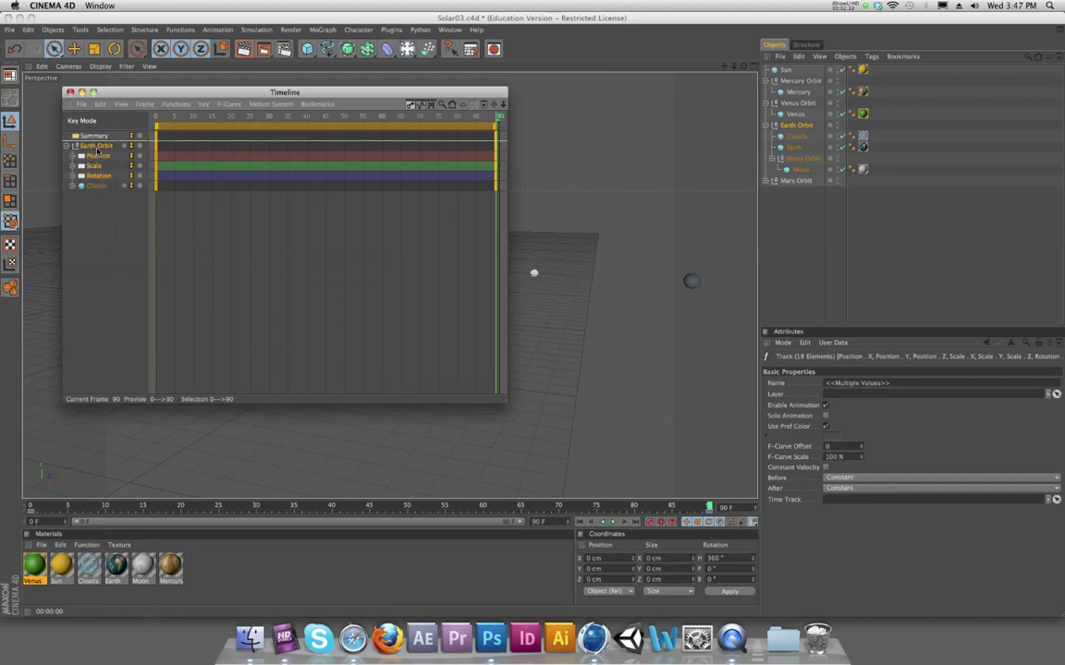
# Step: Delete Earth Orbit's tracks and keyframes, close the Timeline and rewind to frame 0
pyautogui.click(95, 172)
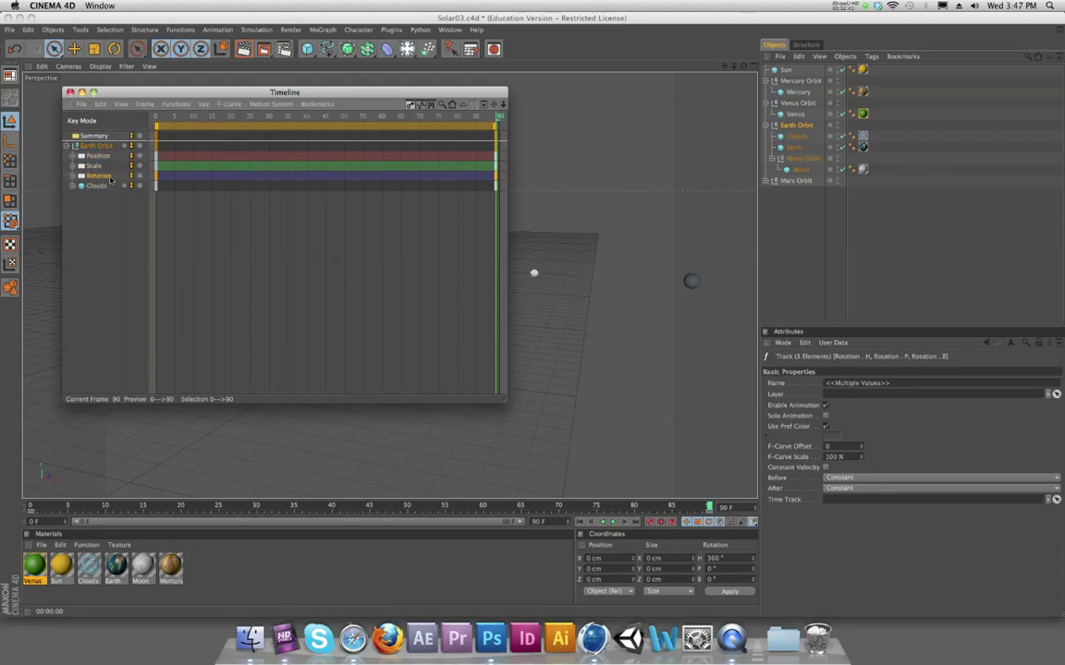
pyautogui.click(94, 146)
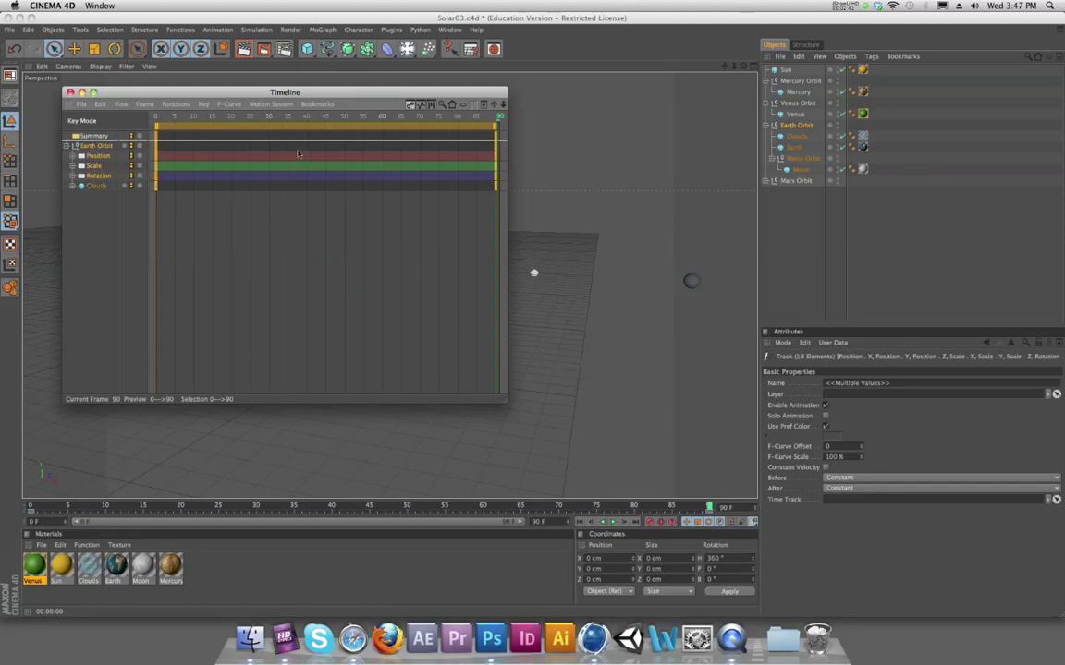
pyautogui.press('Delete')
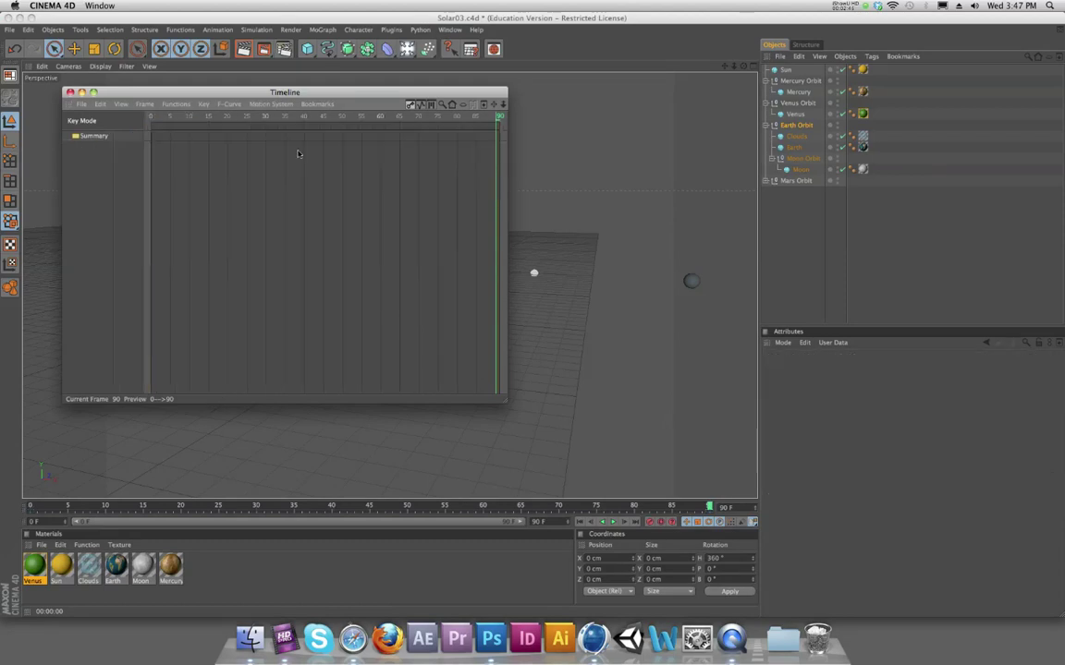
pyautogui.press('super+z')
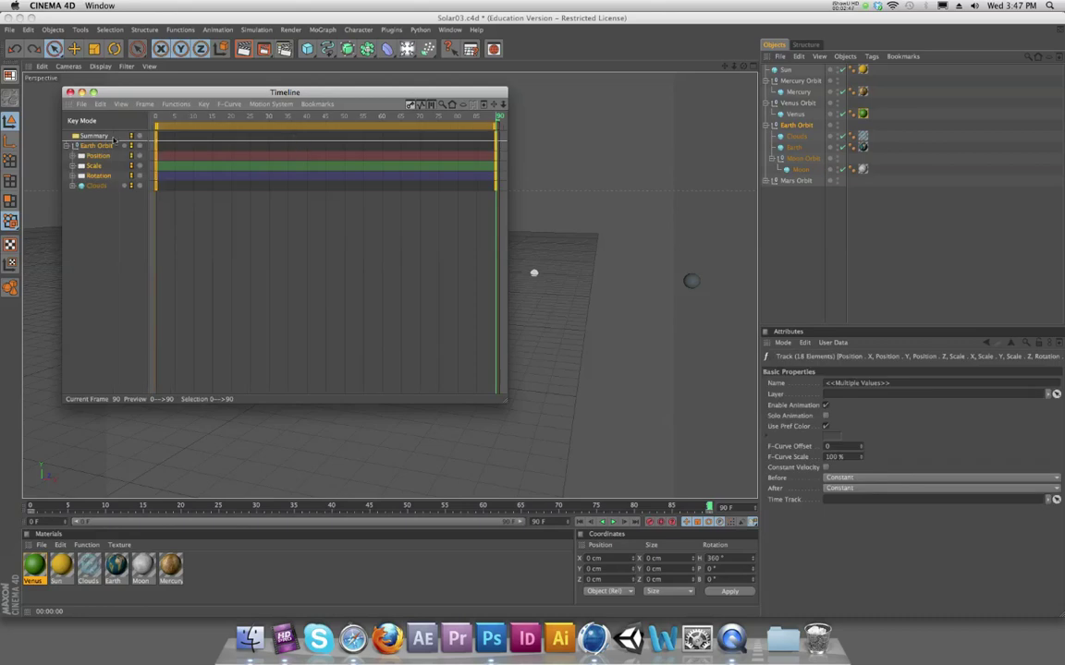
pyautogui.click(91, 140)
pyautogui.press('Delete')
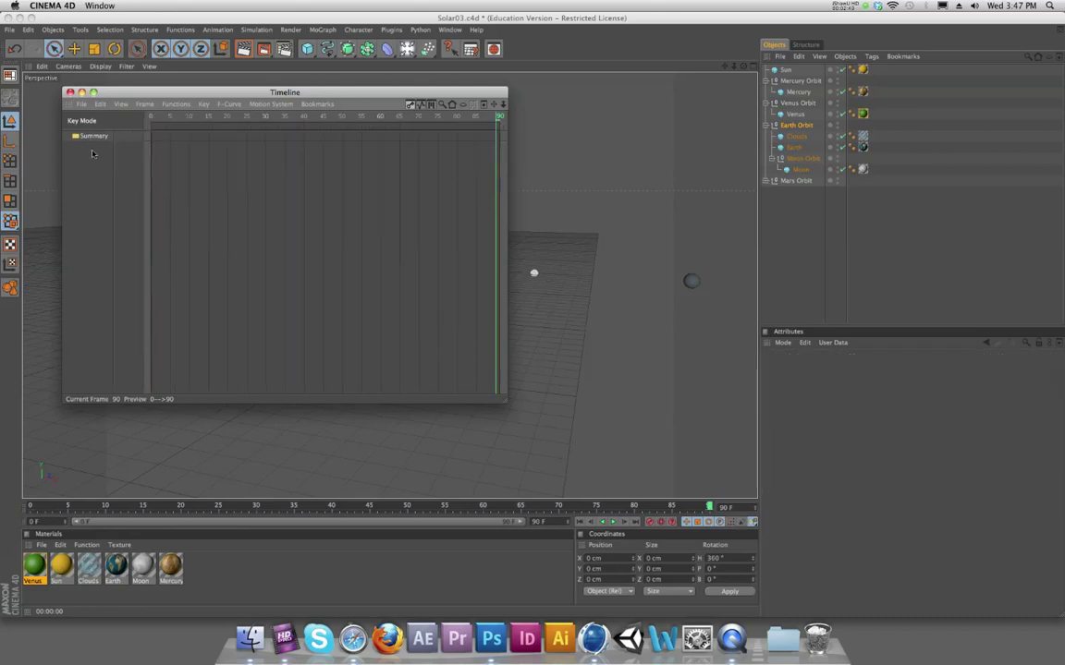
pyautogui.click(70, 92)
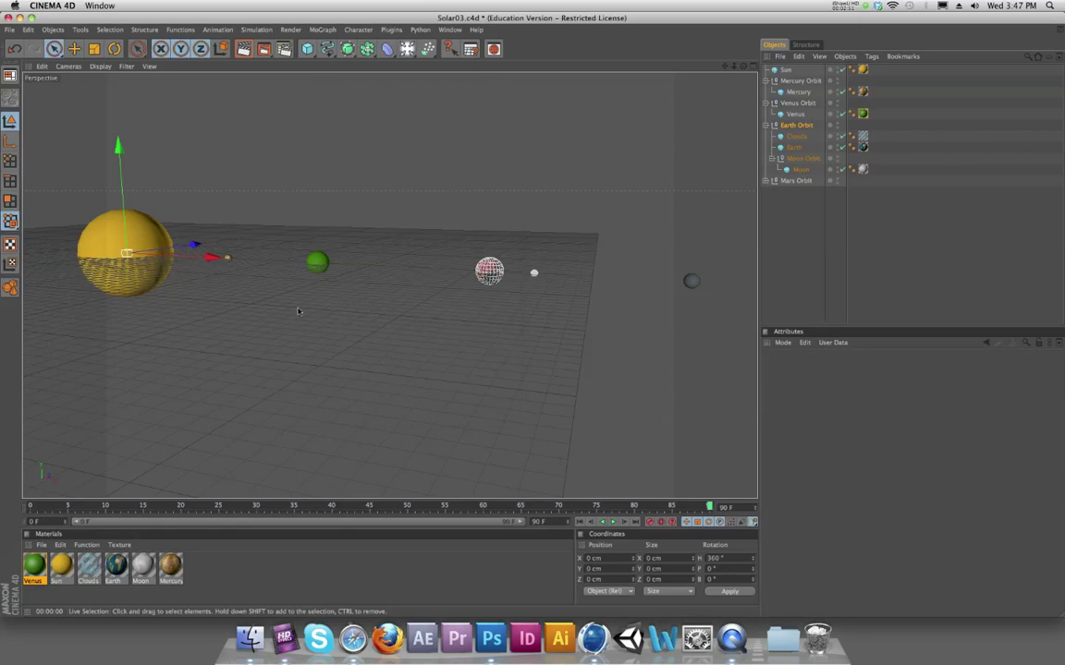
pyautogui.moveTo(31, 507)
pyautogui.mouseDown()
pyautogui.moveTo(340, 507)
pyautogui.moveTo(31, 507)
pyautogui.mouseUp()
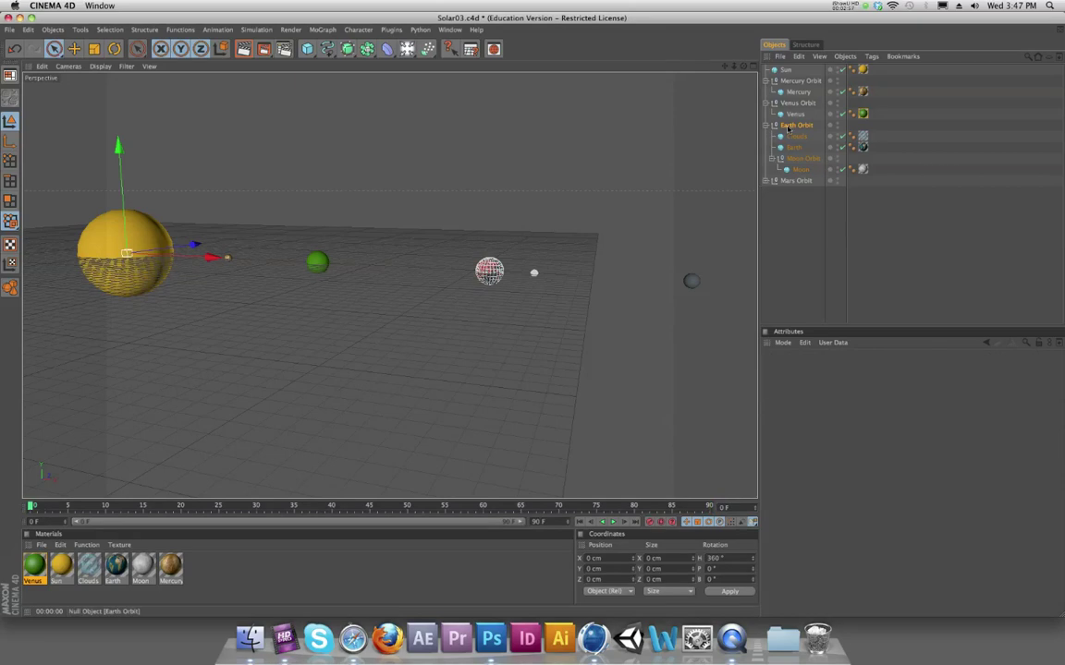
# Step: Select Earth Orbit, try rotating it during playback, then undo the heading change
pyautogui.click(790, 126)
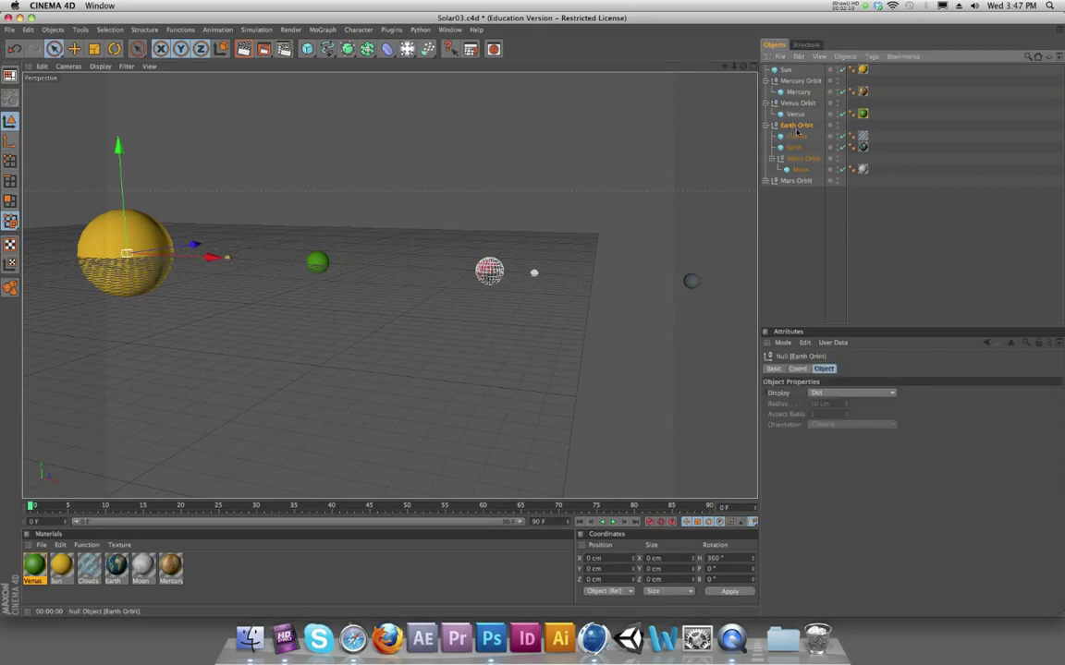
pyautogui.keyDown('alt'); pyautogui.moveTo(480, 305); pyautogui.dragTo(115, 509); pyautogui.keyUp('alt')
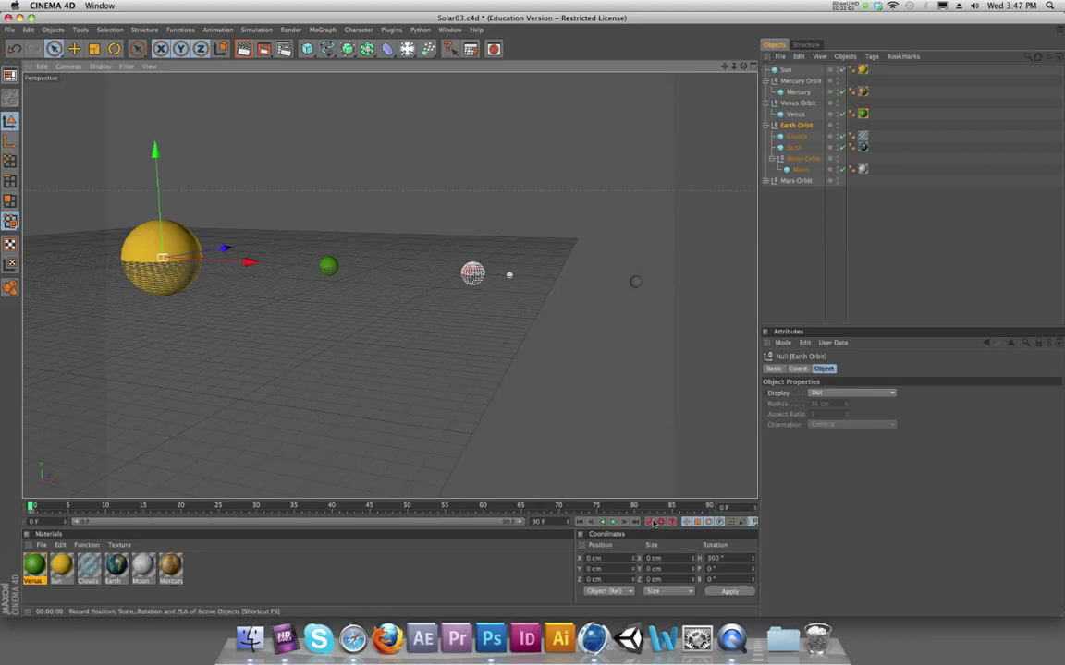
pyautogui.press('r')
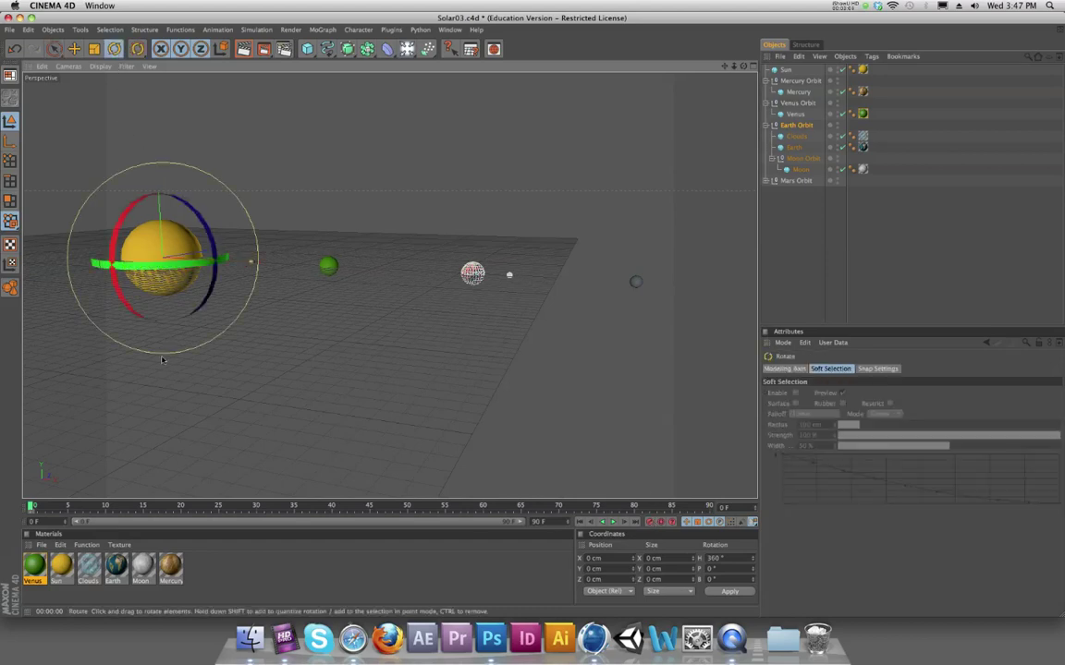
pyautogui.press('F8')
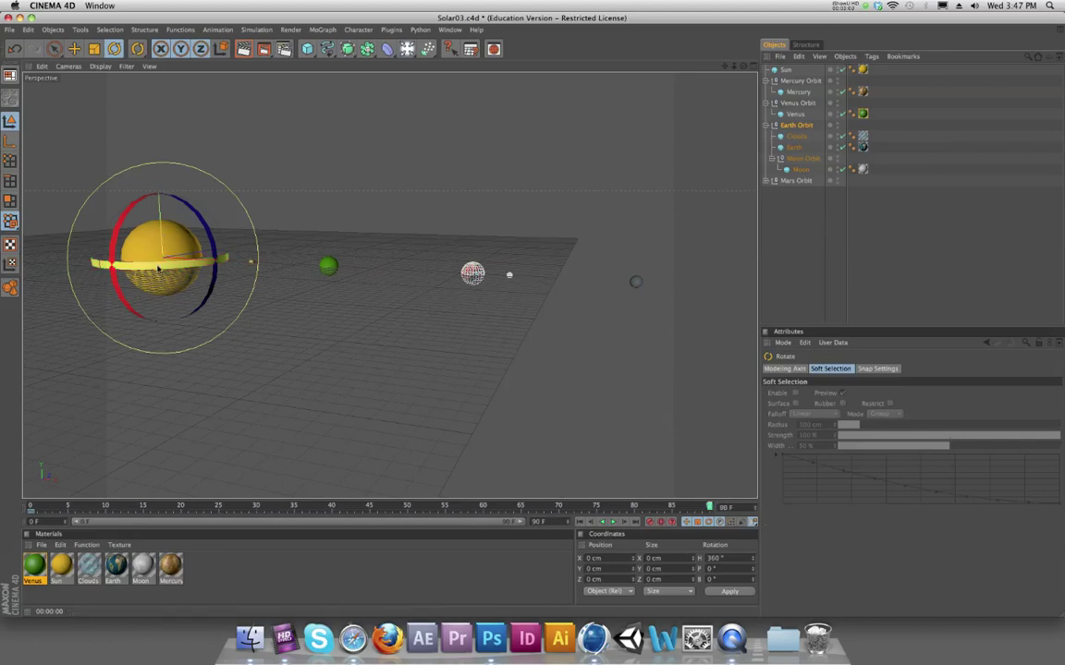
pyautogui.moveTo(155, 269)
pyautogui.mouseDown()
pyautogui.moveTo(108, 243)
pyautogui.moveTo(161, 270)
pyautogui.mouseUp()
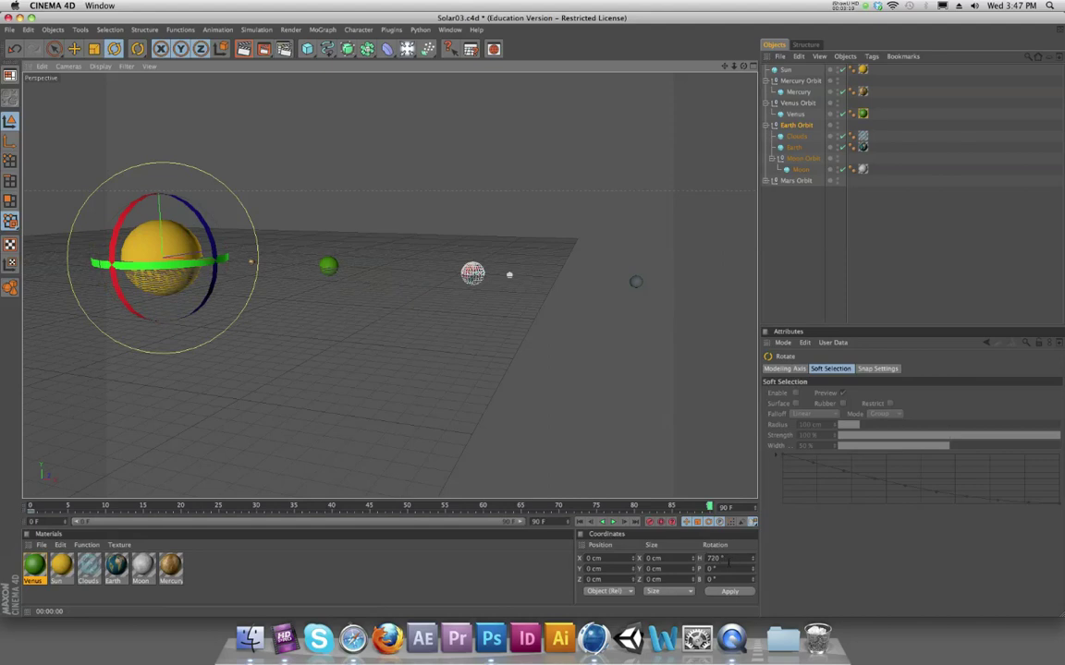
pyautogui.press('super+z')
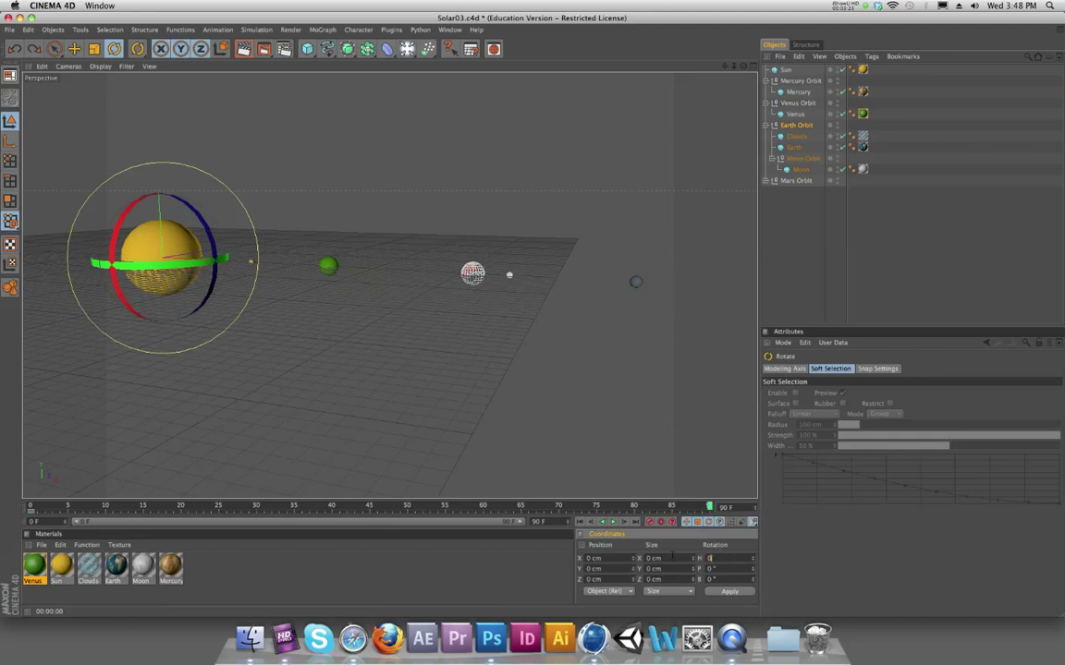
pyautogui.press('super+z')
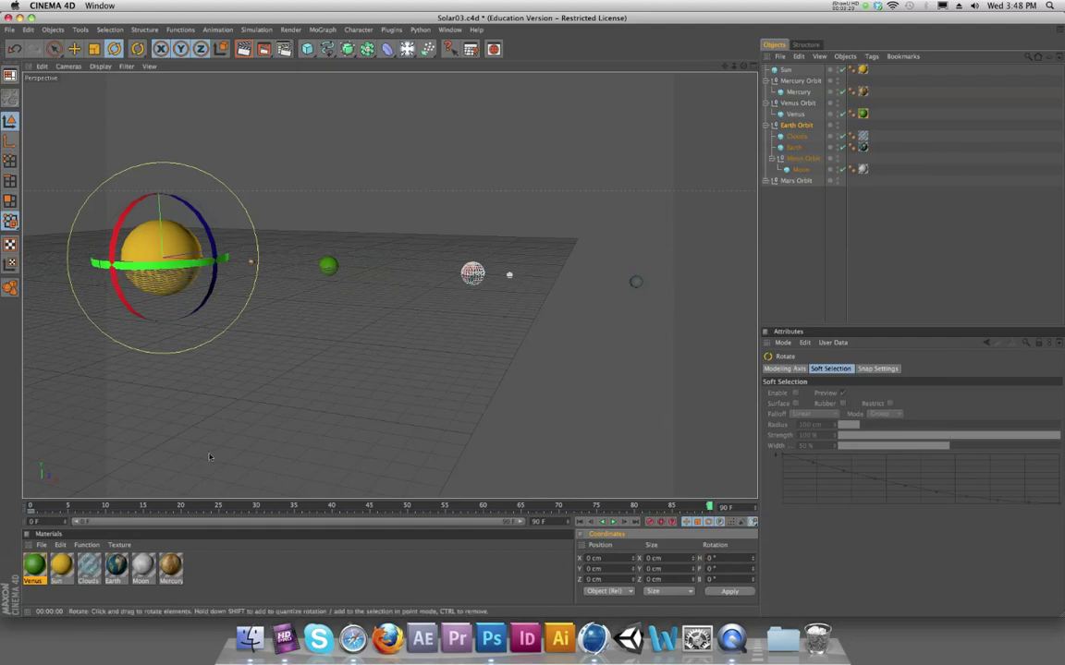
# Step: At frame 0, set Earth Orbit's heading to 0° and record a keyframe
pyautogui.moveTo(67, 515); pyautogui.dragTo(32, 508)
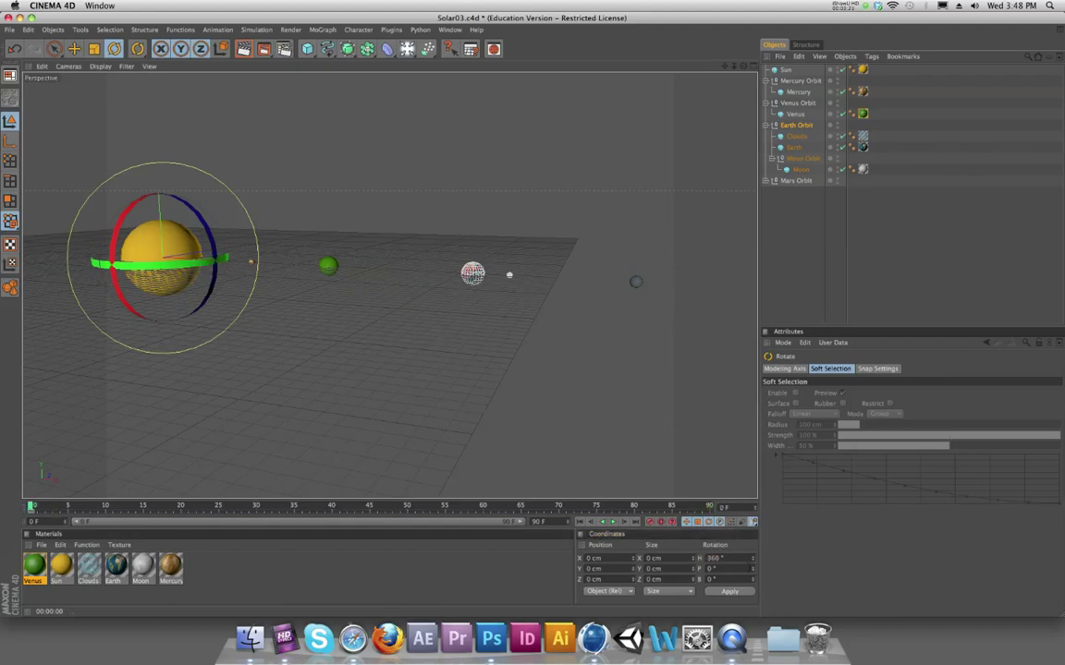
pyautogui.doubleClick(714, 559)
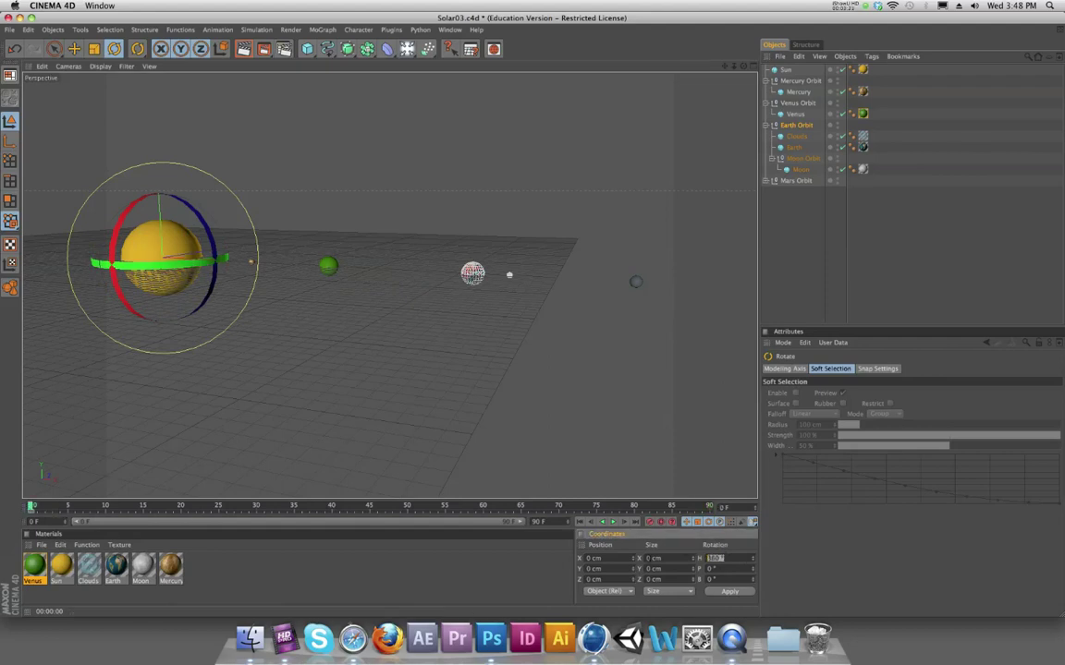
pyautogui.write('0')
pyautogui.press('Return')
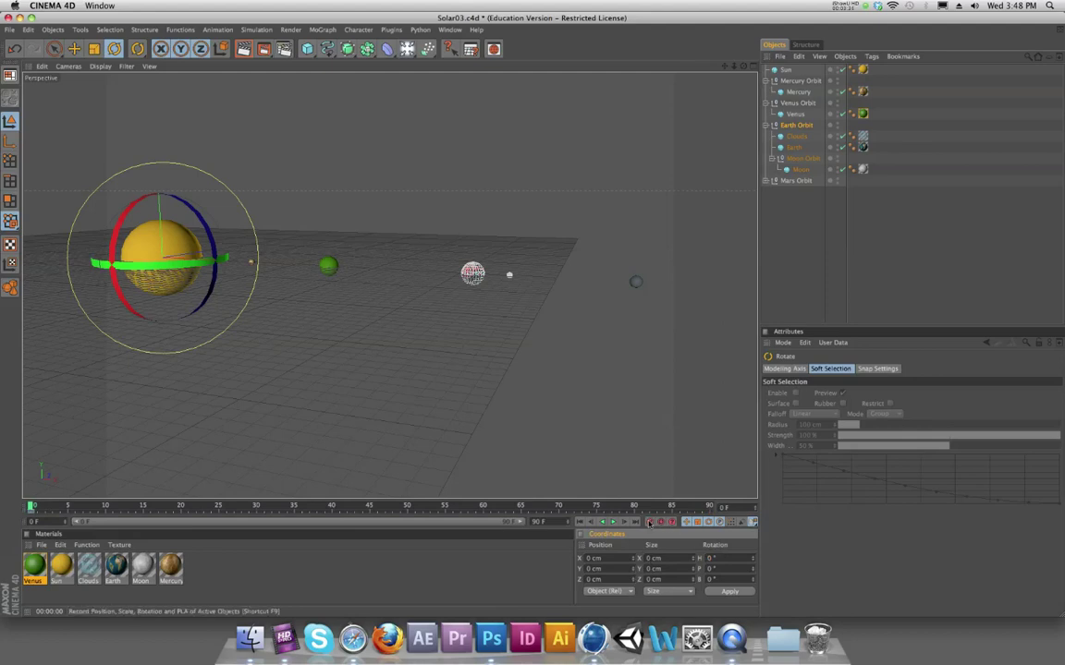
pyautogui.click(650, 523)
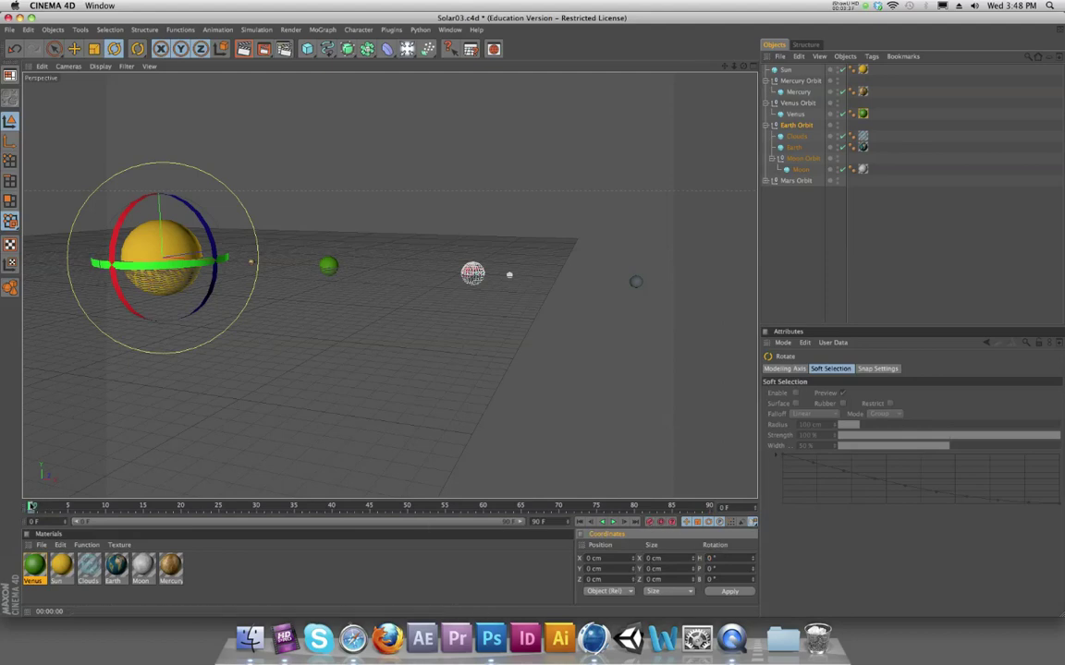
# Step: At frame 90, rotate Earth Orbit a full 360° heading turn, then return to the start
pyautogui.click(401, 506)
pyautogui.moveTo(401, 506); pyautogui.dragTo(709, 507)
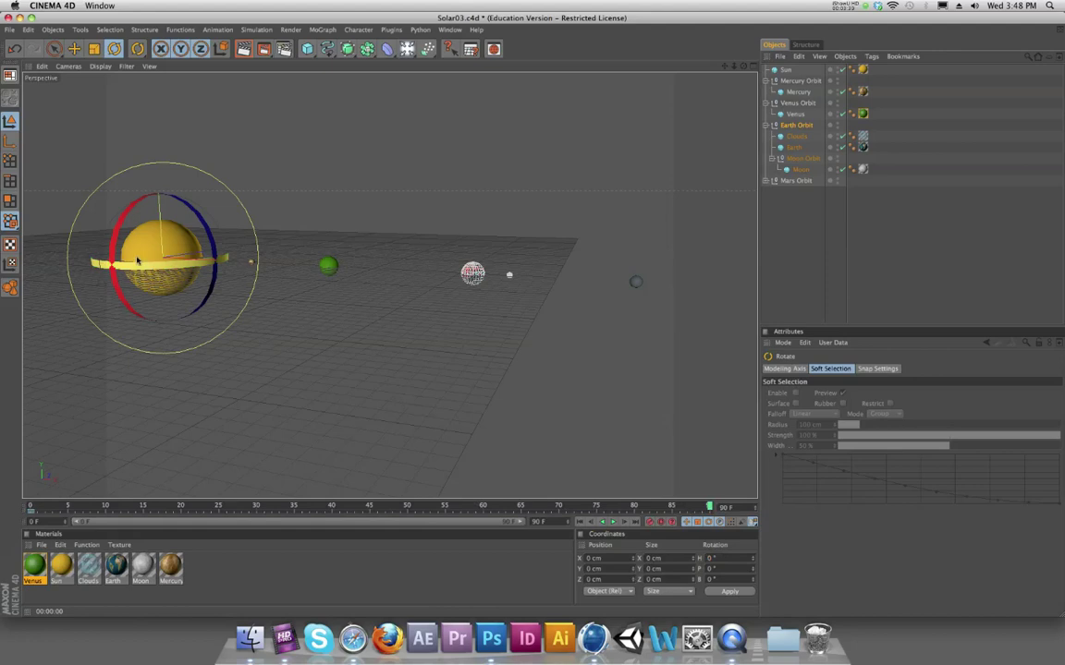
pyautogui.moveTo(143, 266)
pyautogui.mouseDown()
pyautogui.moveTo(169, 268)
pyautogui.moveTo(126, 269)
pyautogui.mouseUp()
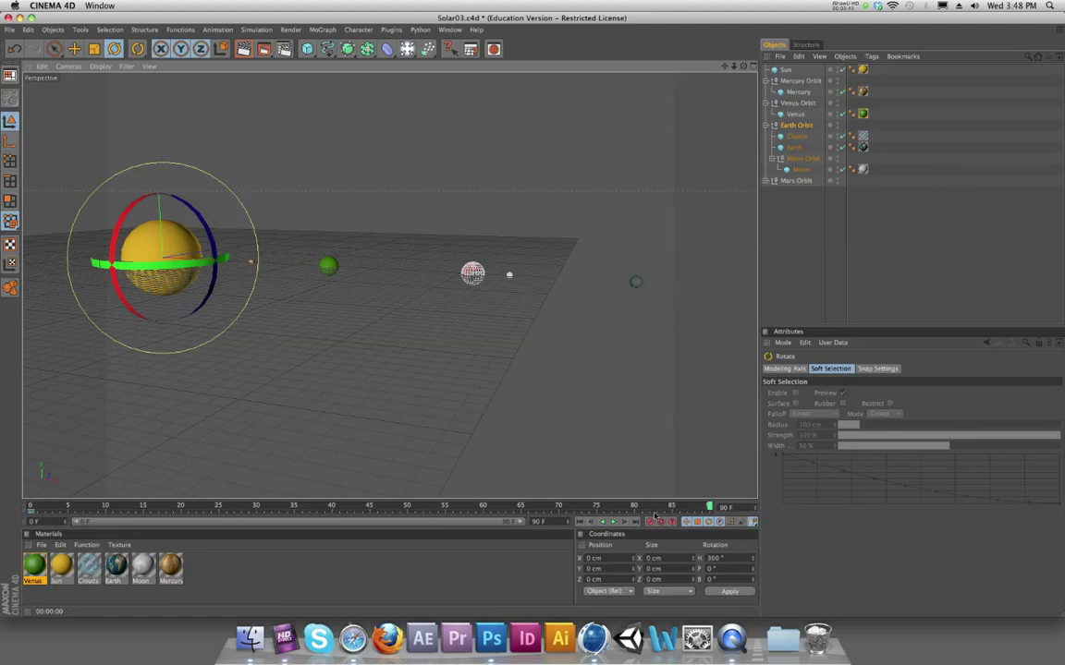
pyautogui.click(589, 524)
pyautogui.click(612, 523)
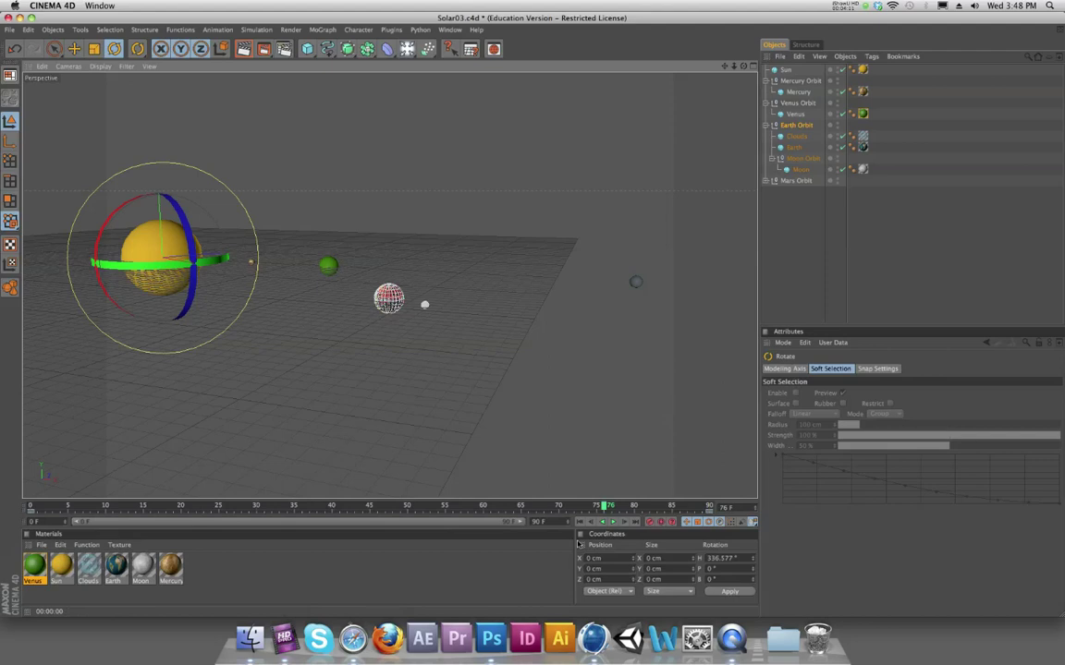
pyautogui.click(618, 507)
pyautogui.moveTo(617, 508); pyautogui.dragTo(7, 513)
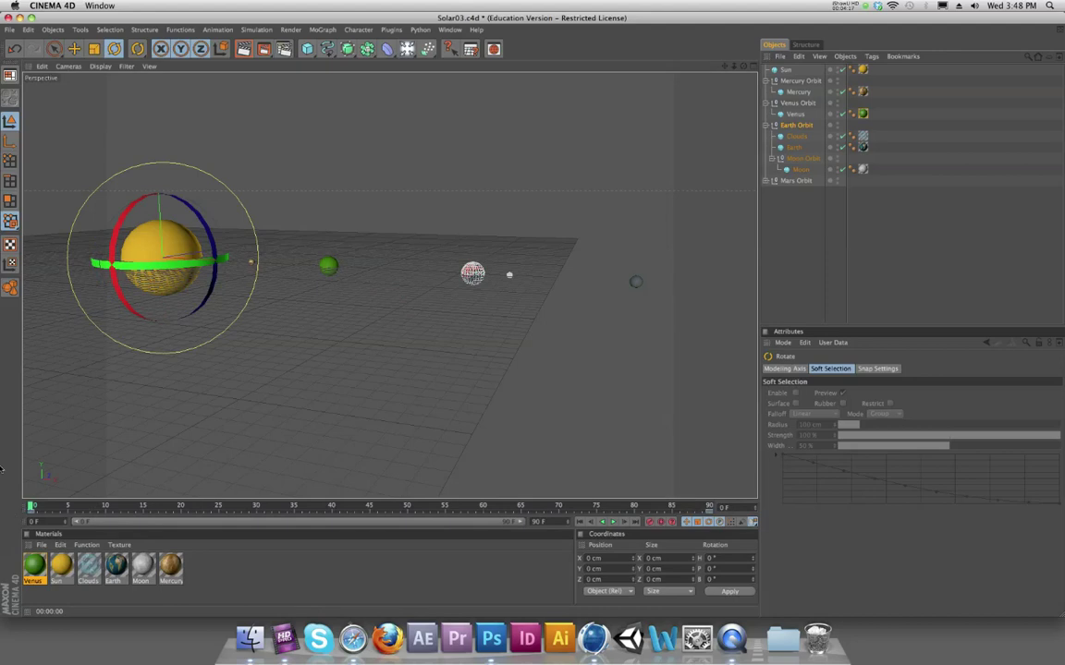
pyautogui.keyDown('alt'); pyautogui.moveTo(312, 272); pyautogui.dragTo(479, 242); pyautogui.keyUp('alt')
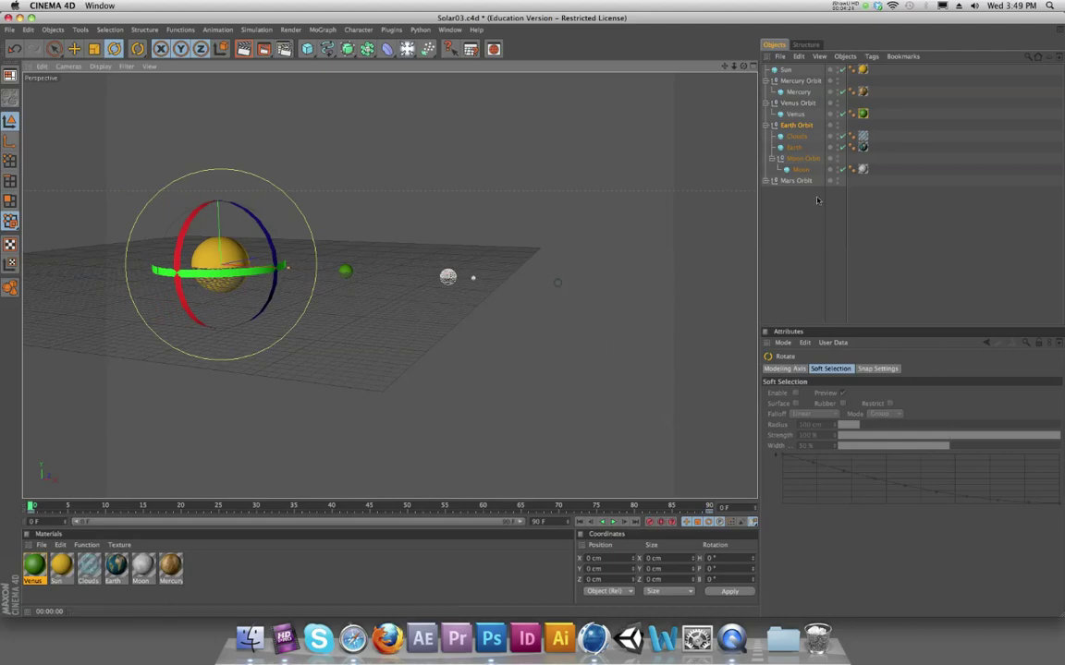
# Step: Select Mercury Orbit and scrub the timeline forward to watch the orbits
pyautogui.click(798, 82)
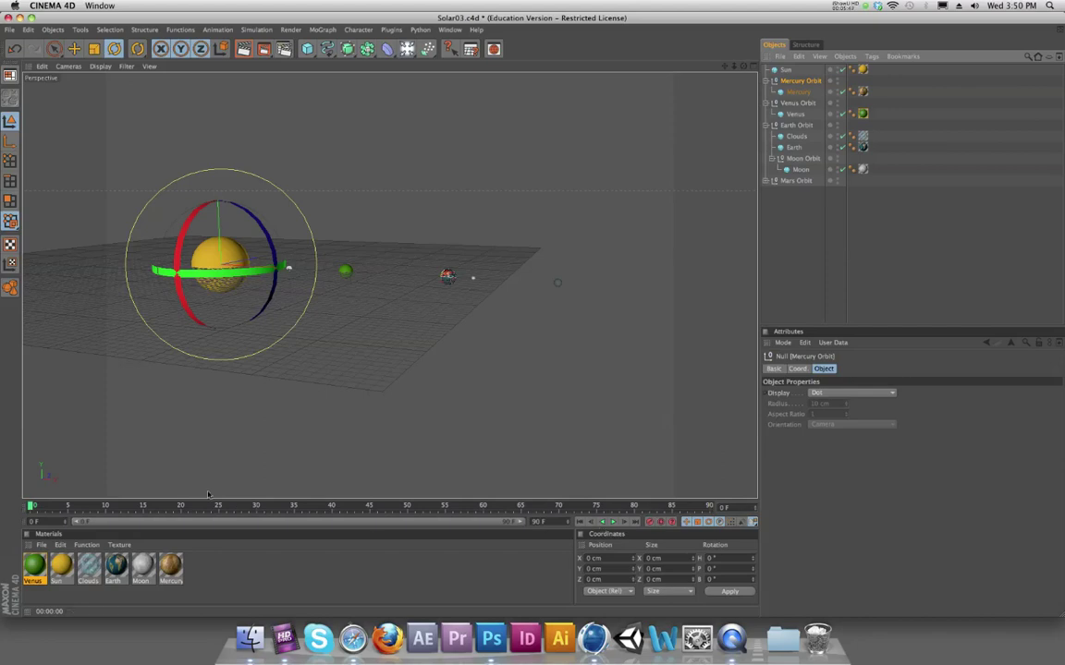
pyautogui.moveTo(30, 507); pyautogui.dragTo(76, 507)
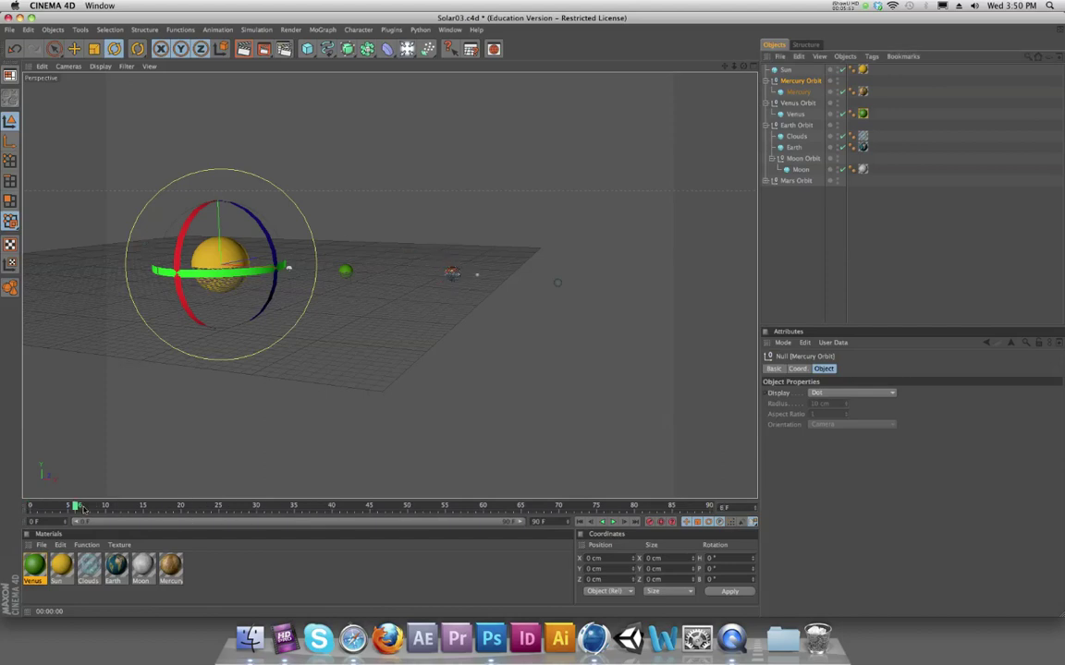
pyautogui.click(793, 124)
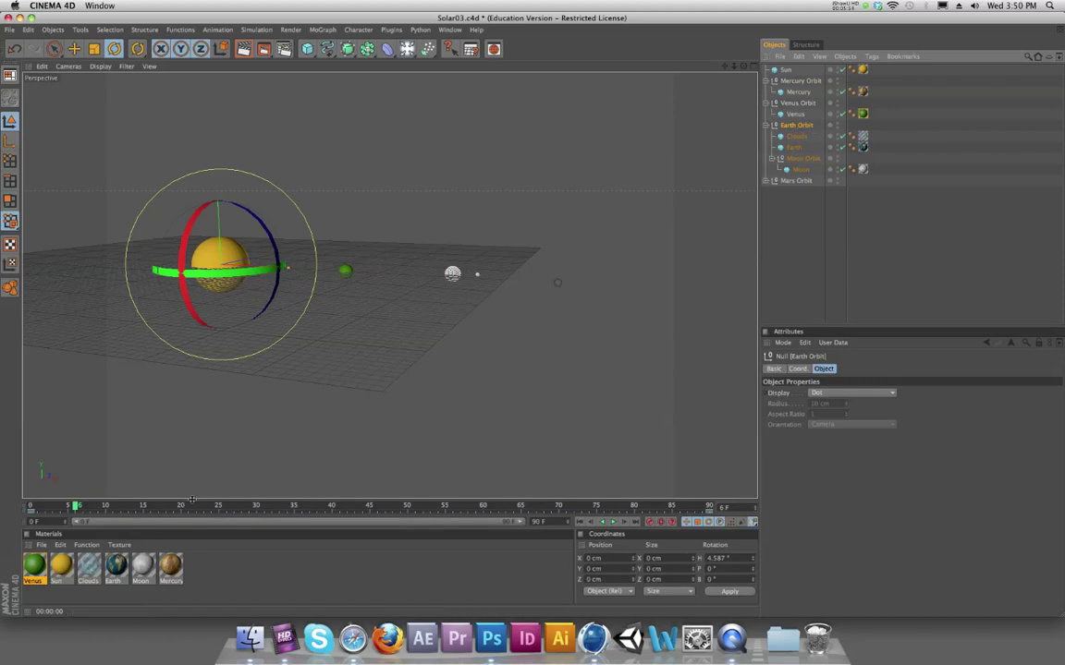
pyautogui.moveTo(76, 507); pyautogui.dragTo(136, 507)
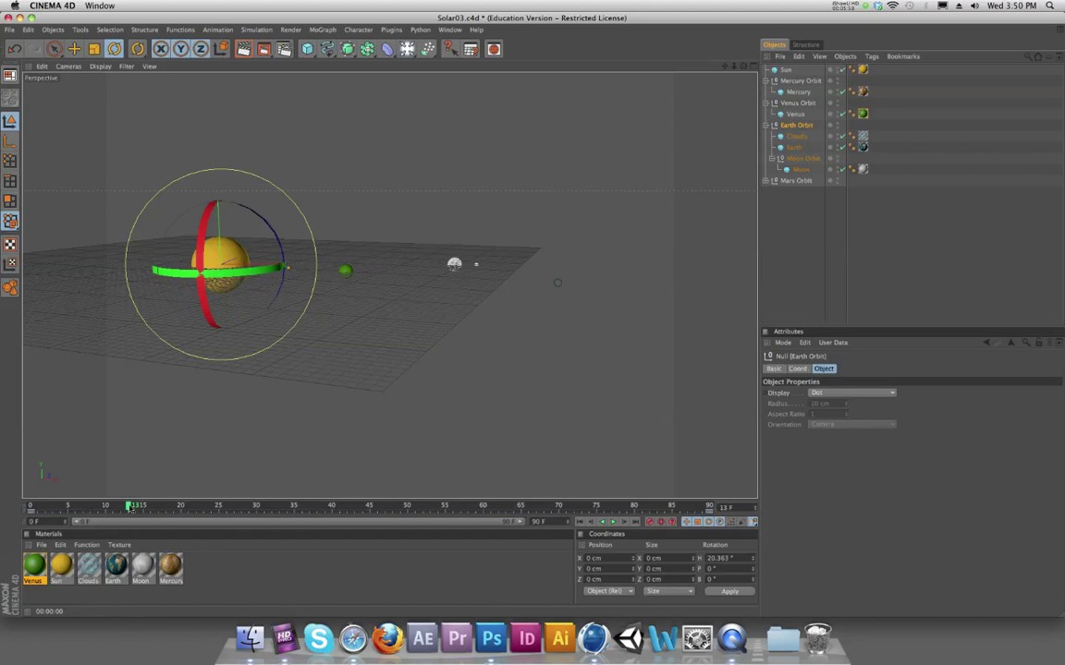
pyautogui.moveTo(135, 508); pyautogui.dragTo(321, 507)
pyautogui.click(31, 508)
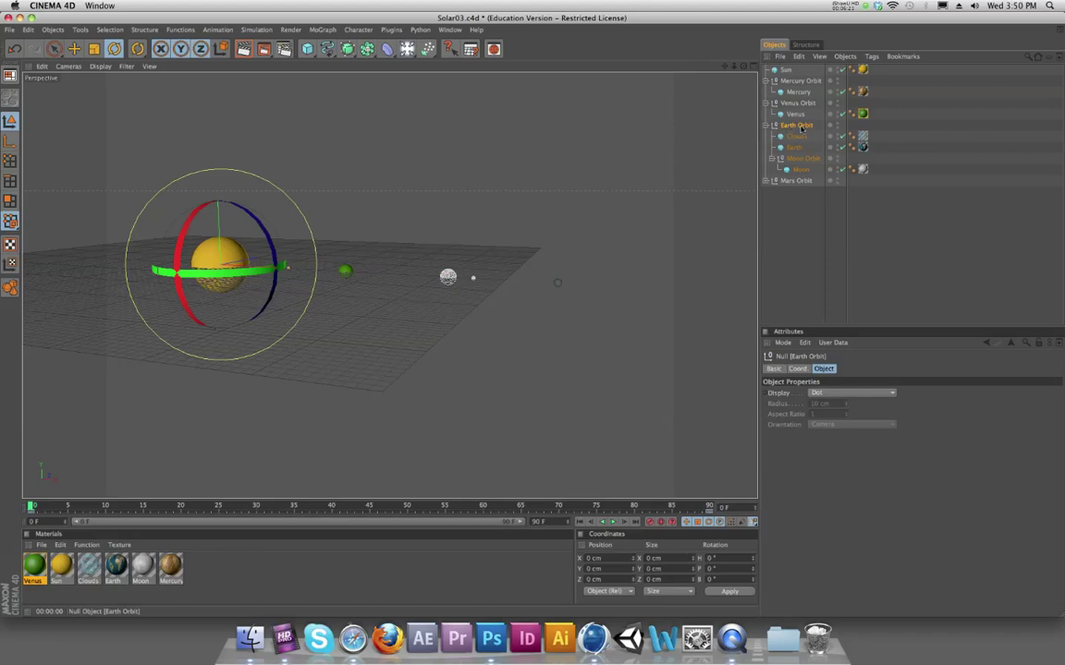
# Step: Add an XPresso tag to Earth Orbit from its tag menu
pyautogui.rightClick(801, 128)
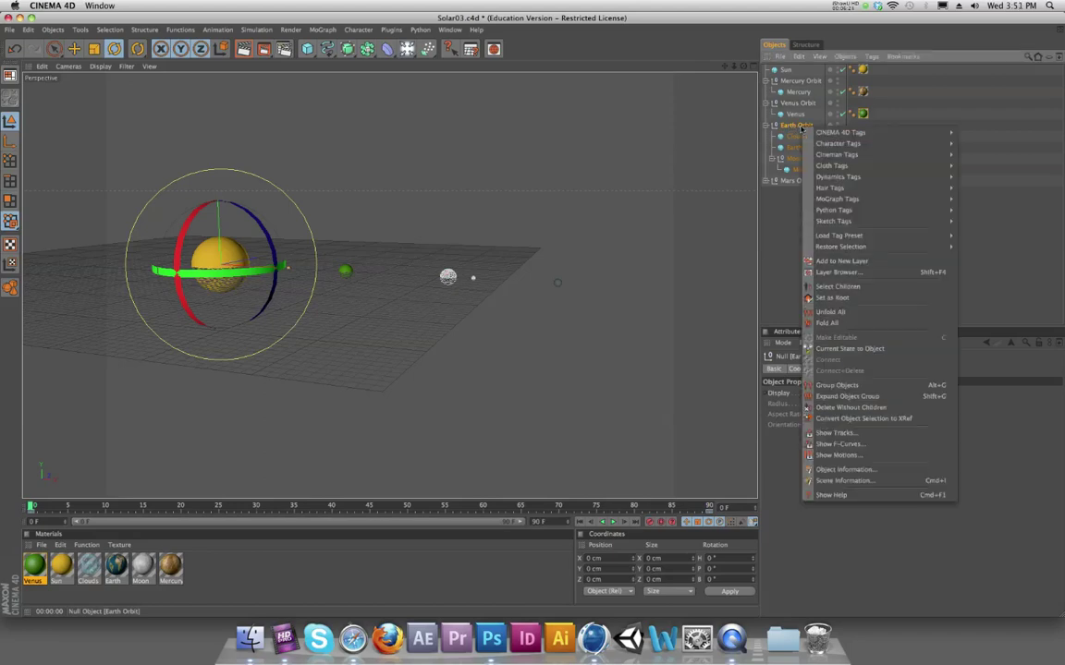
pyautogui.moveTo(836, 133)
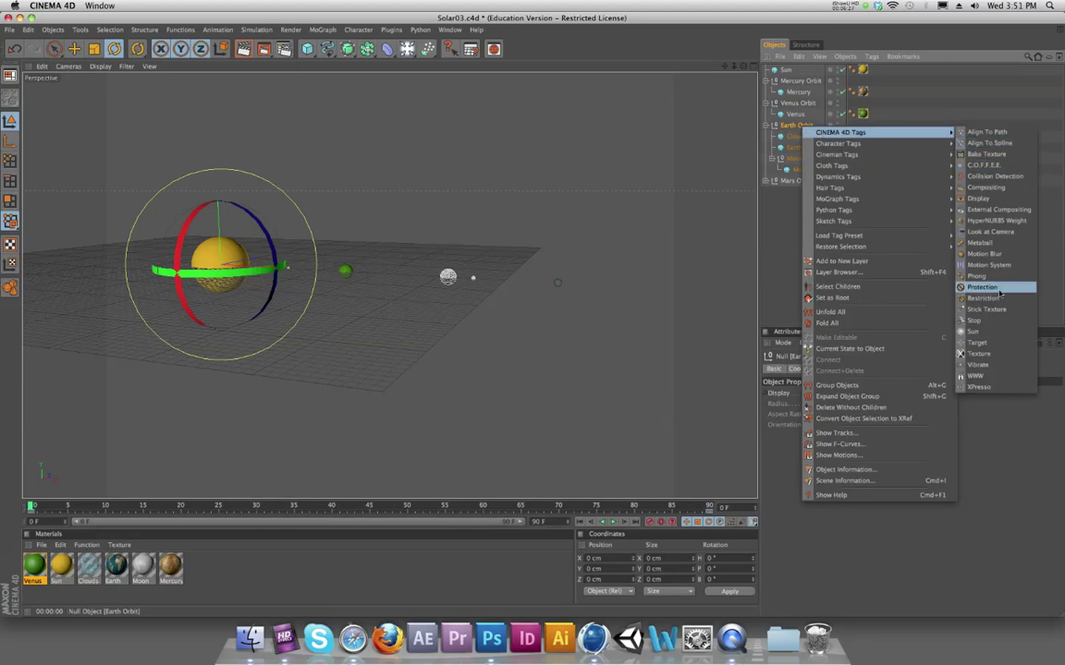
pyautogui.click(989, 386)
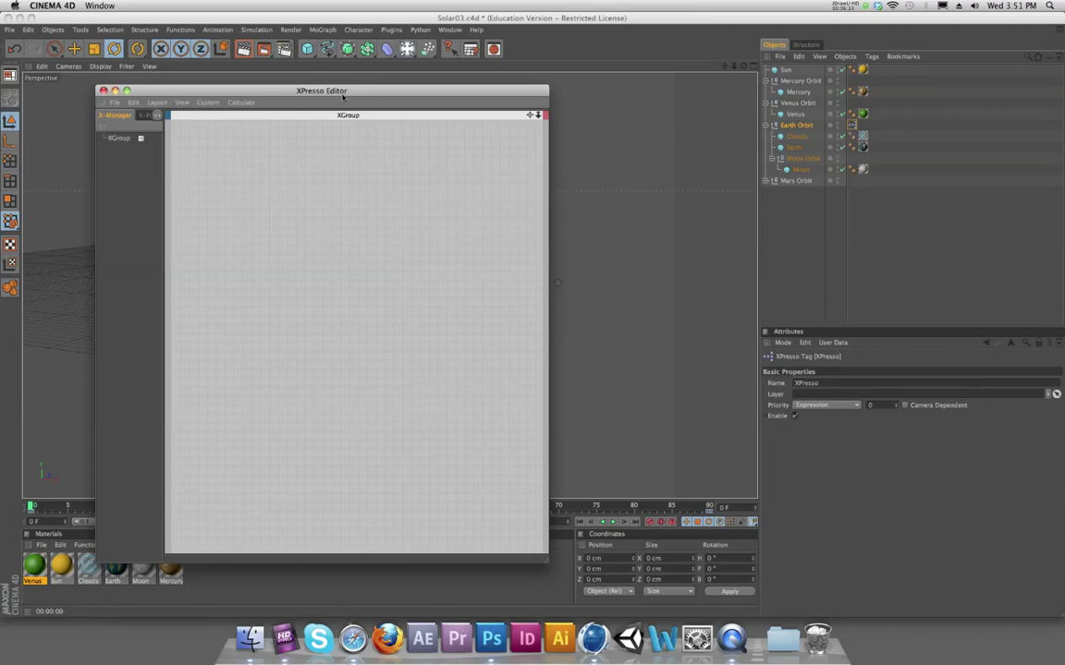
# Step: Reopen the XPresso editor, resize it wider and shorter, and reopen it after closing
pyautogui.click(103, 90)
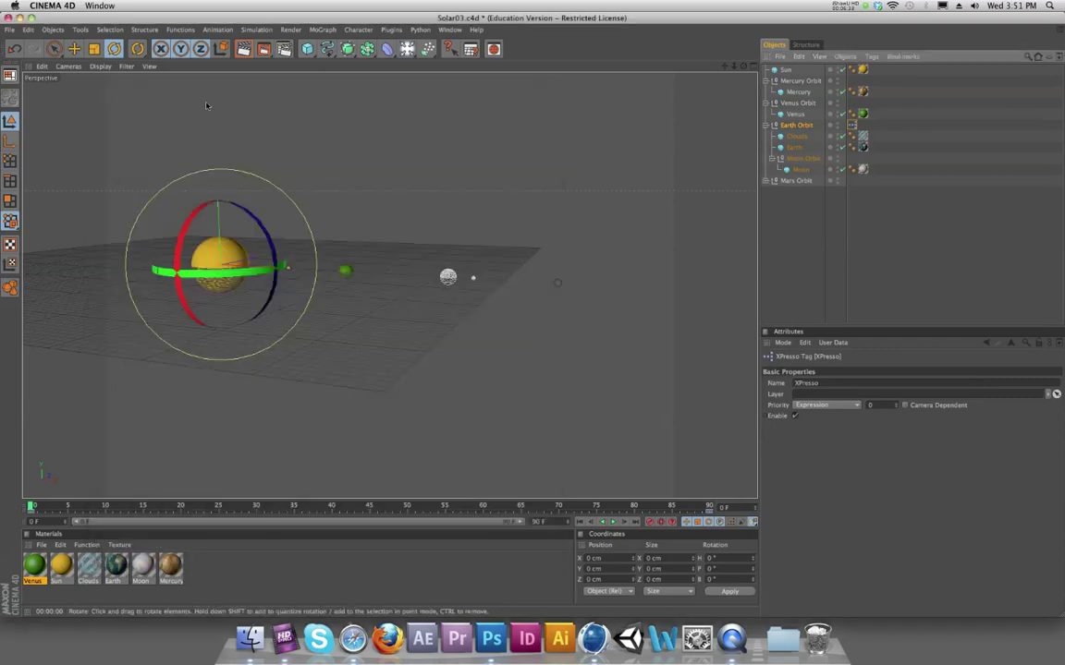
pyautogui.doubleClick(851, 126)
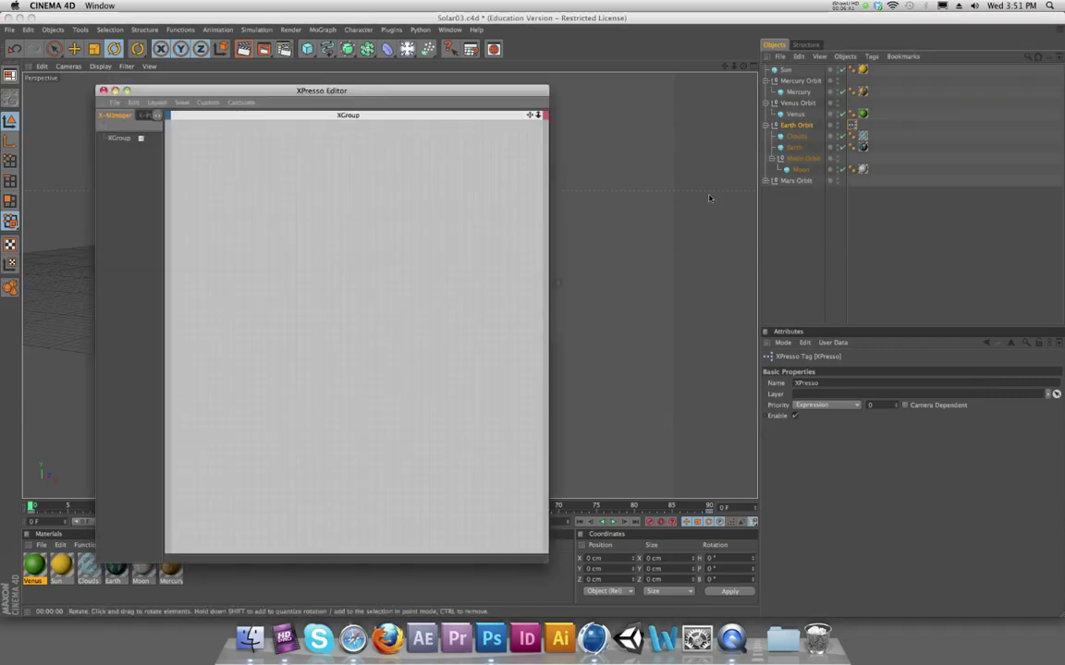
pyautogui.moveTo(548, 558); pyautogui.dragTo(664, 447)
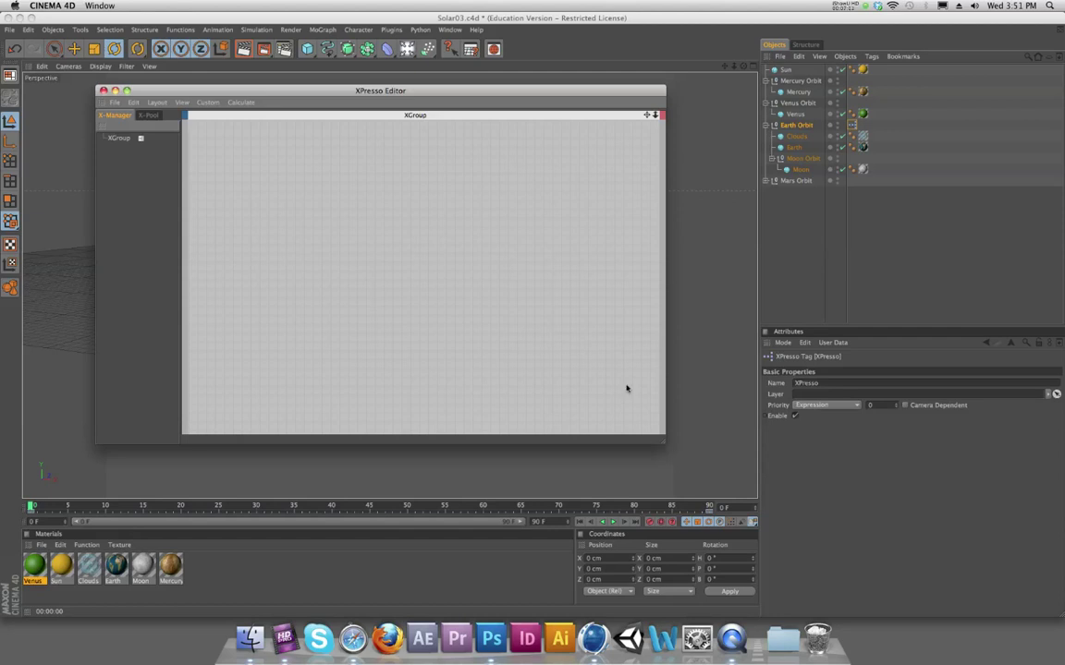
pyautogui.click(103, 89)
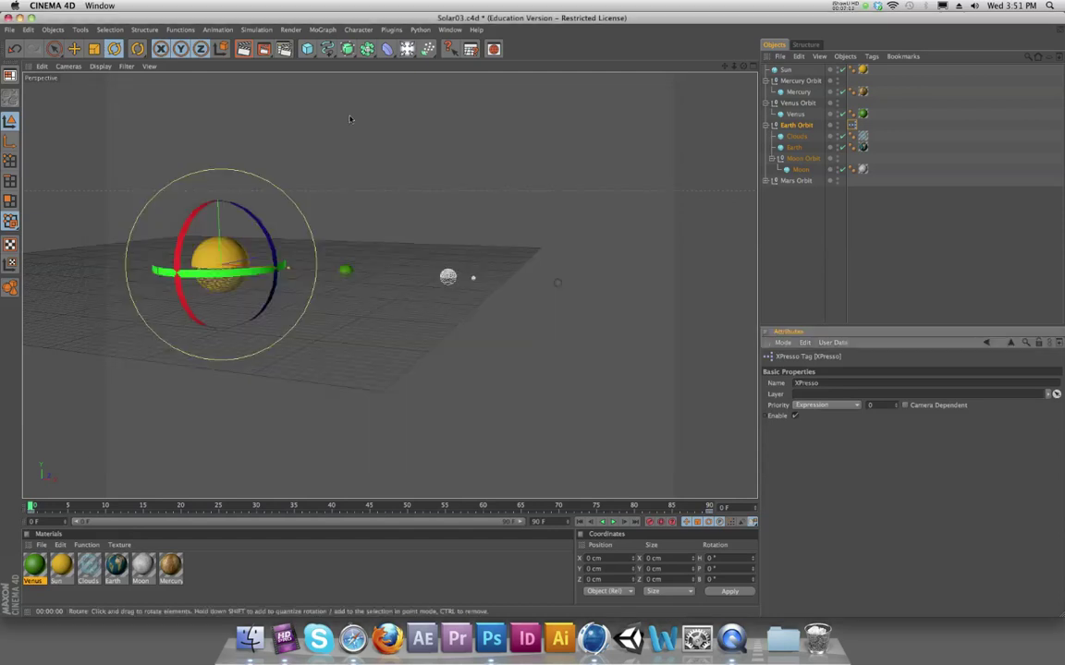
pyautogui.doubleClick(851, 125)
# Step: Drag Earth Orbit into the XPresso editor as a node, widen it, and reposition the window
pyautogui.moveTo(403, 87); pyautogui.dragTo(425, 157)
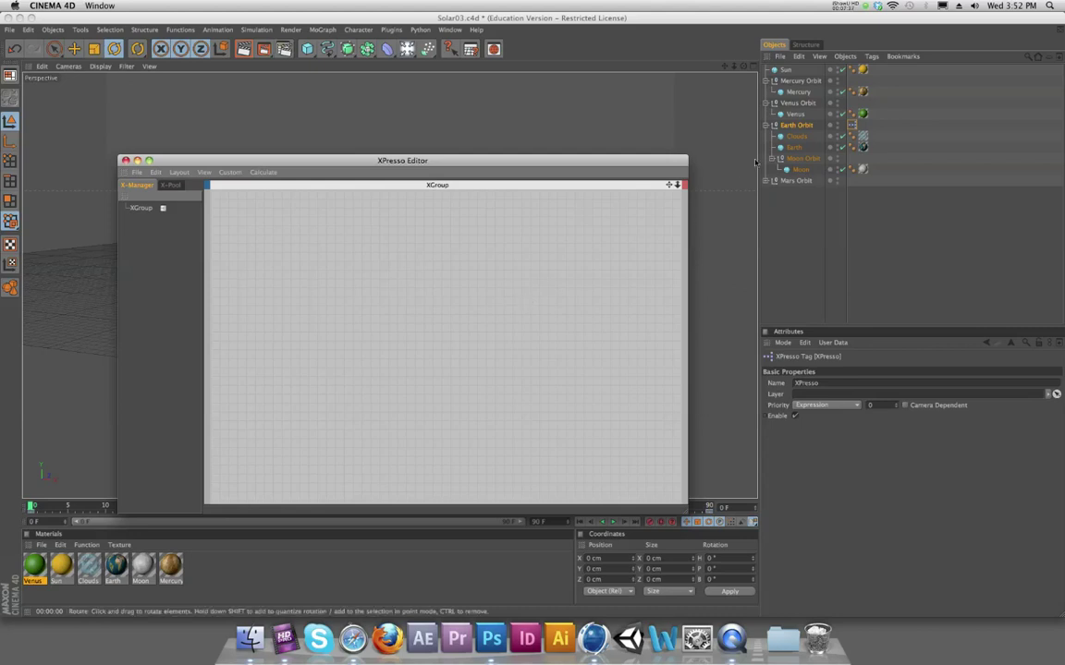
pyautogui.moveTo(793, 127); pyautogui.dragTo(245, 236)
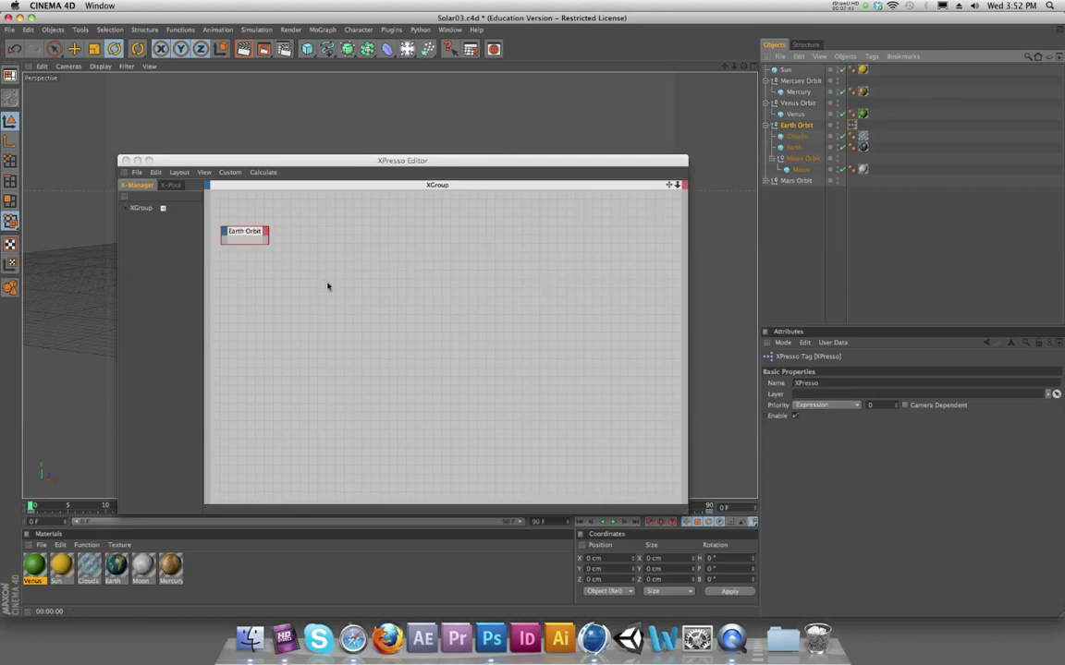
pyautogui.moveTo(238, 232); pyautogui.dragTo(266, 242)
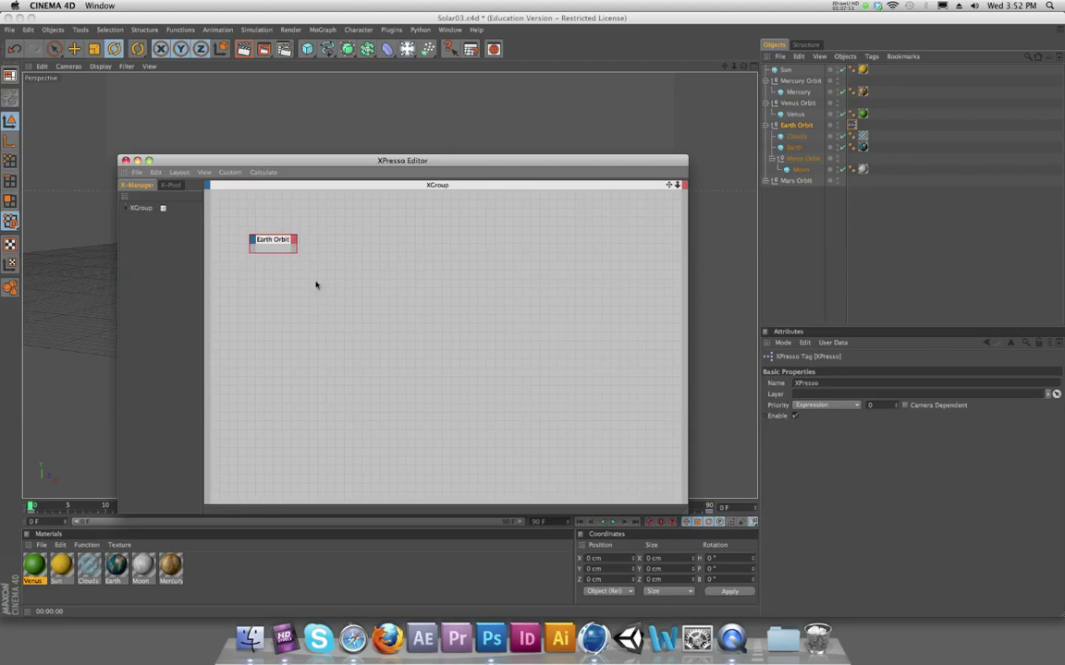
pyautogui.moveTo(296, 247); pyautogui.dragTo(328, 247)
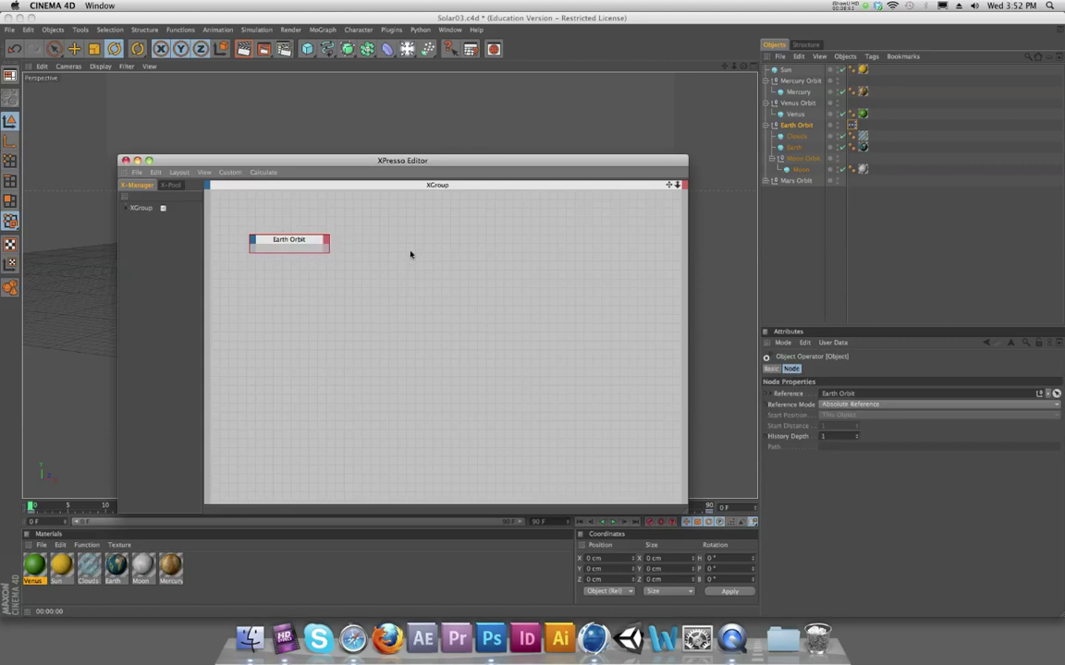
pyautogui.moveTo(546, 166); pyautogui.dragTo(877, 239)
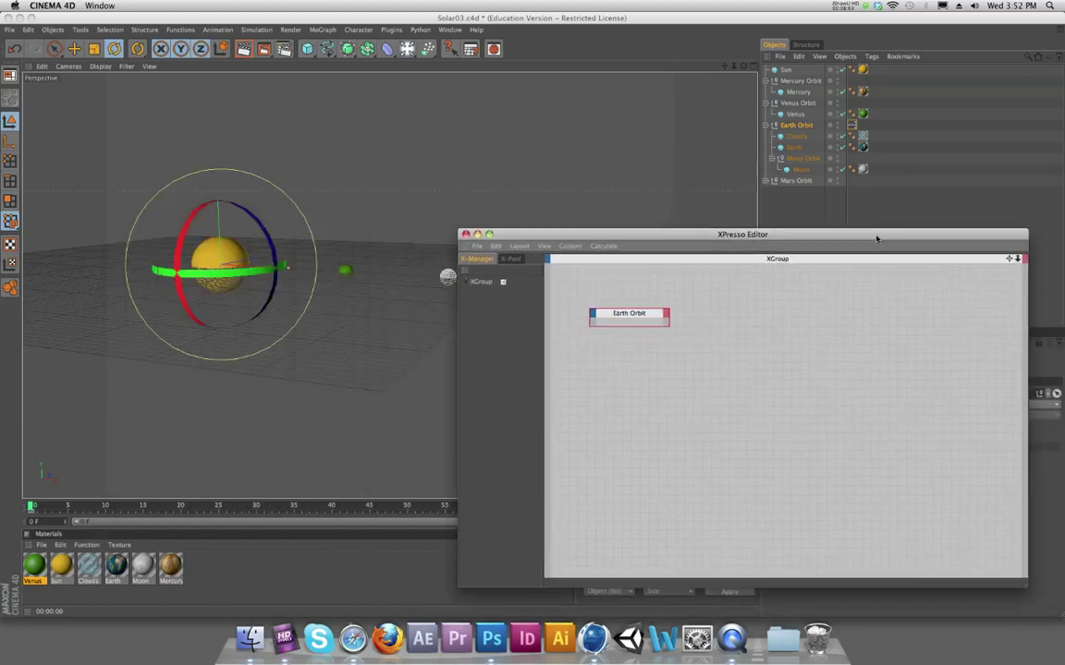
# Step: Add Venus Orbit as a second XPresso node beside Earth Orbit, then close the editor
pyautogui.click(802, 104)
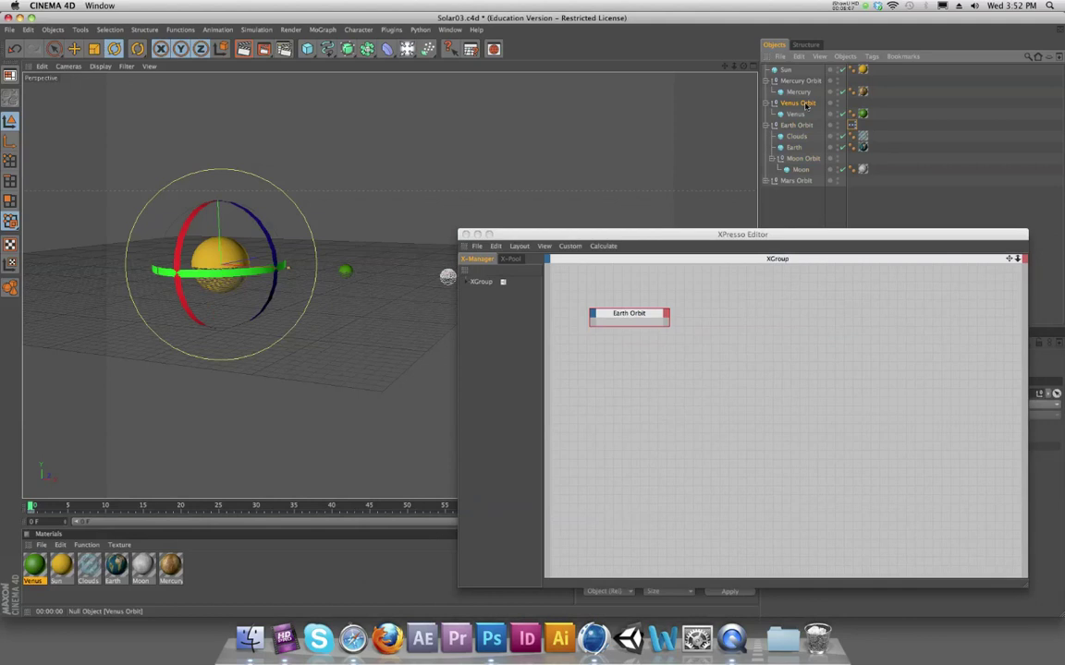
pyautogui.moveTo(806, 105); pyautogui.dragTo(824, 314)
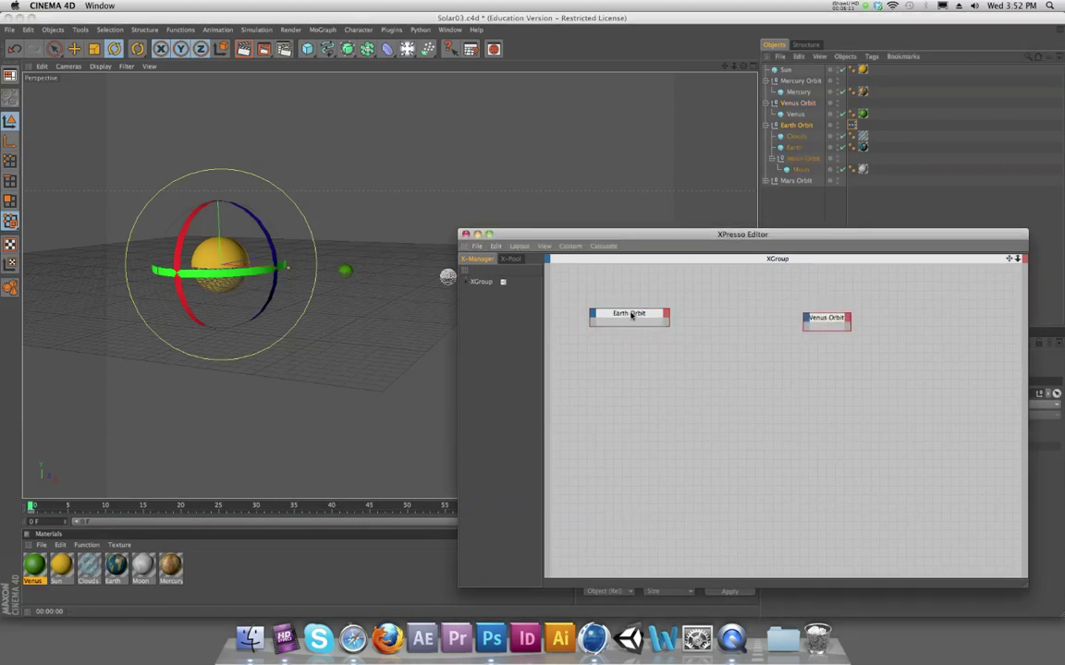
pyautogui.moveTo(643, 239); pyautogui.dragTo(518, 96)
pyautogui.click(341, 93)
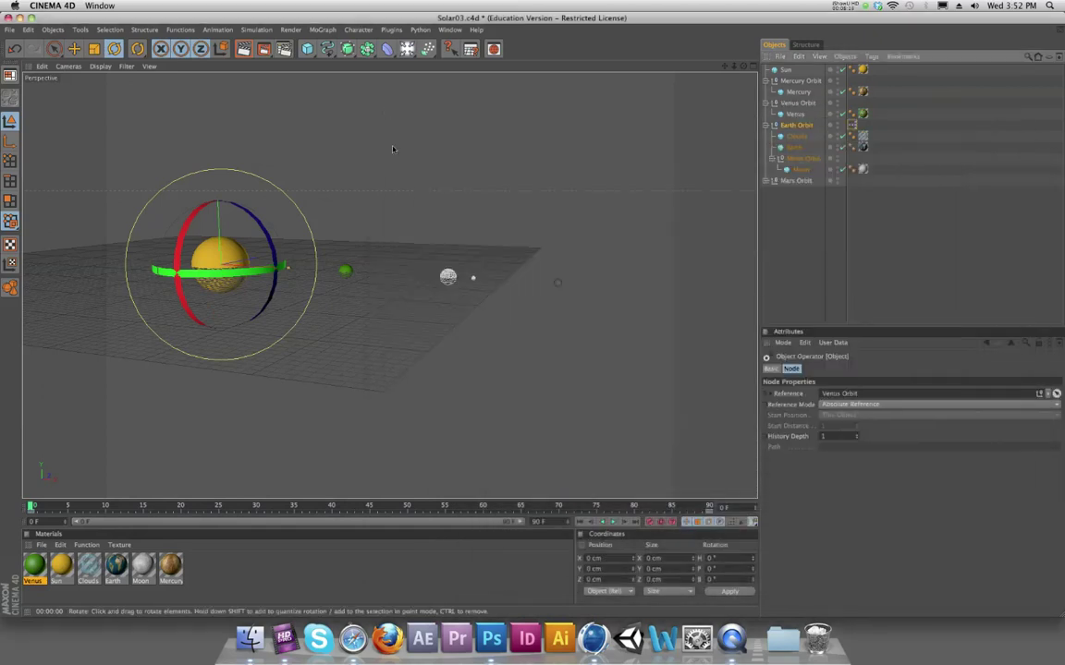
# Step: Scrub and play Earth Orbit's heading sweep, rewind to frame 0, and reopen the XPresso editor
pyautogui.moveTo(121, 507); pyautogui.dragTo(378, 506)
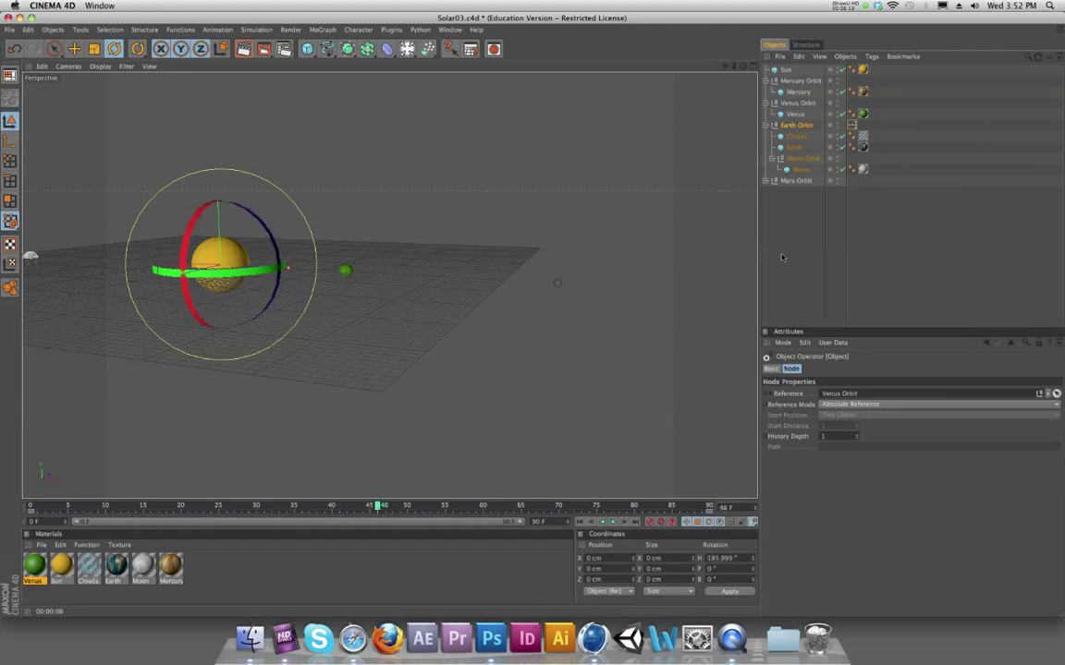
pyautogui.click(794, 124)
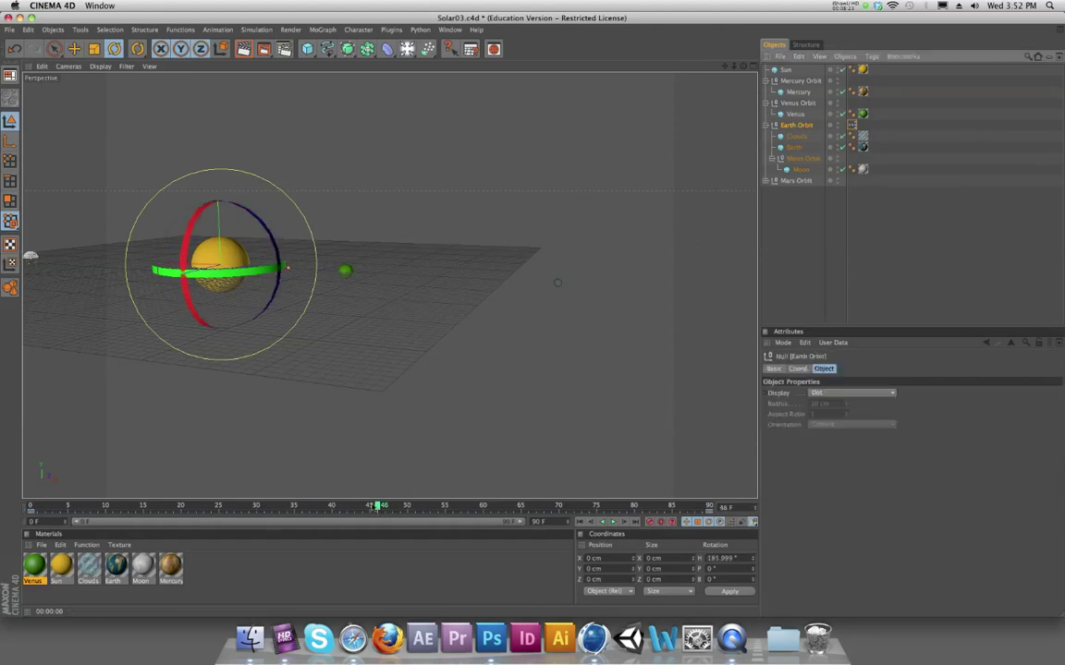
pyautogui.press('f')
pyautogui.press('f')
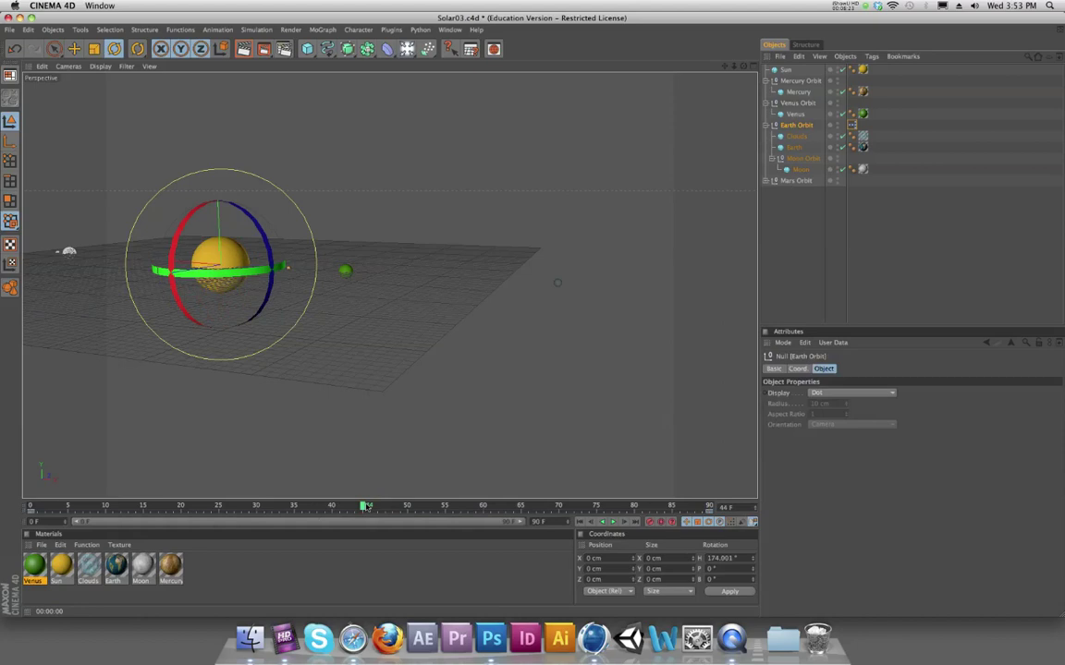
pyautogui.moveTo(367, 507); pyautogui.dragTo(335, 509)
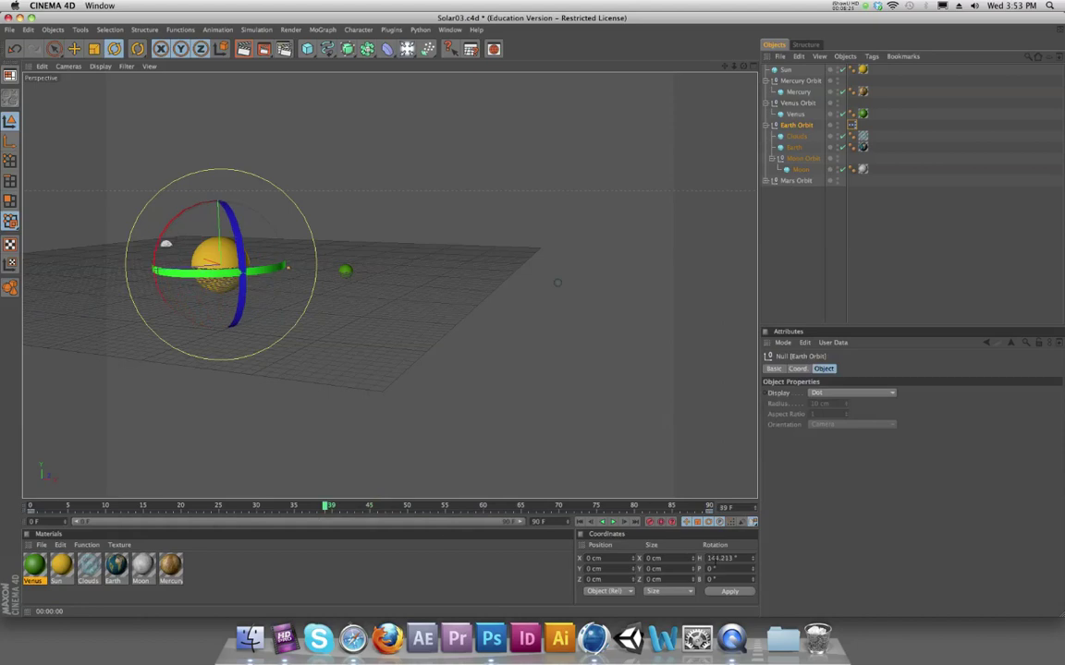
pyautogui.press('F8')
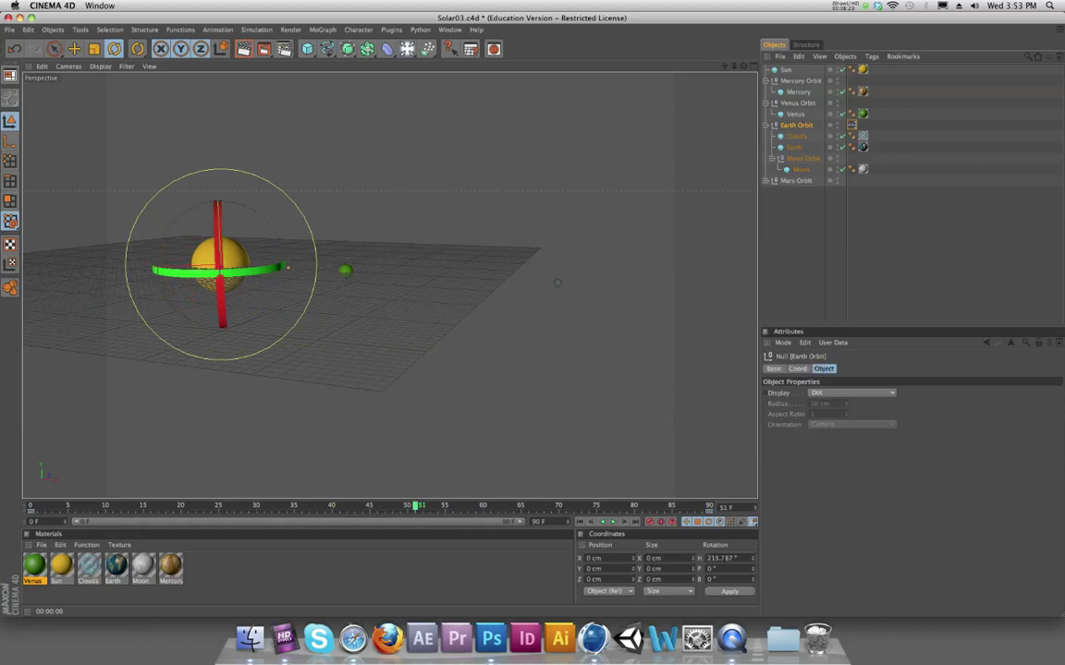
pyautogui.moveTo(286, 508); pyautogui.dragTo(2, 513)
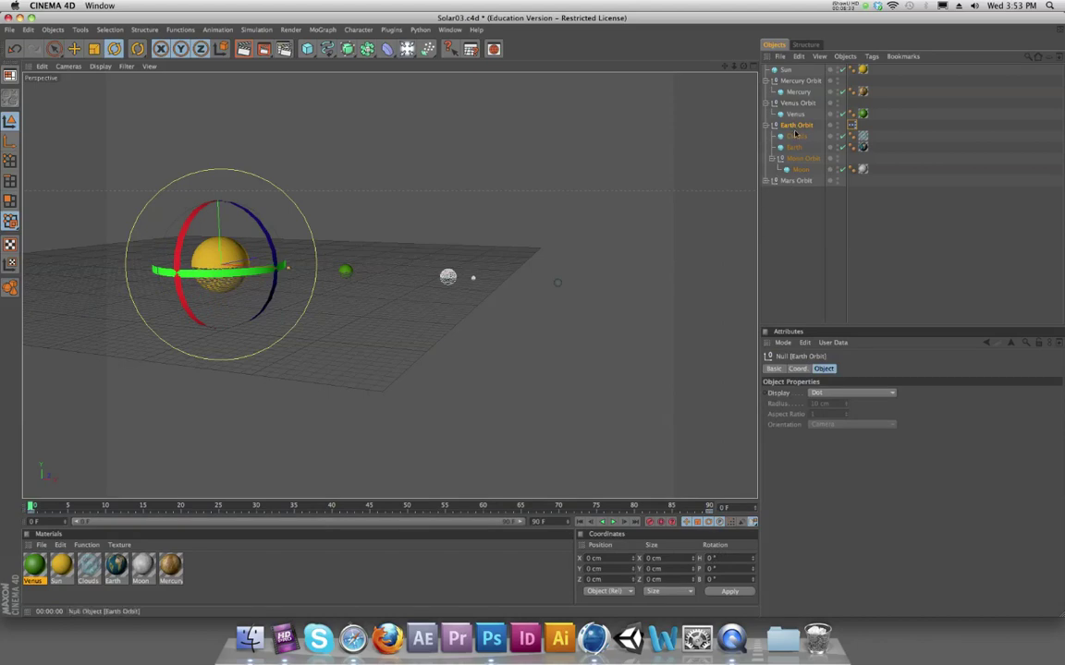
pyautogui.doubleClick(851, 125)
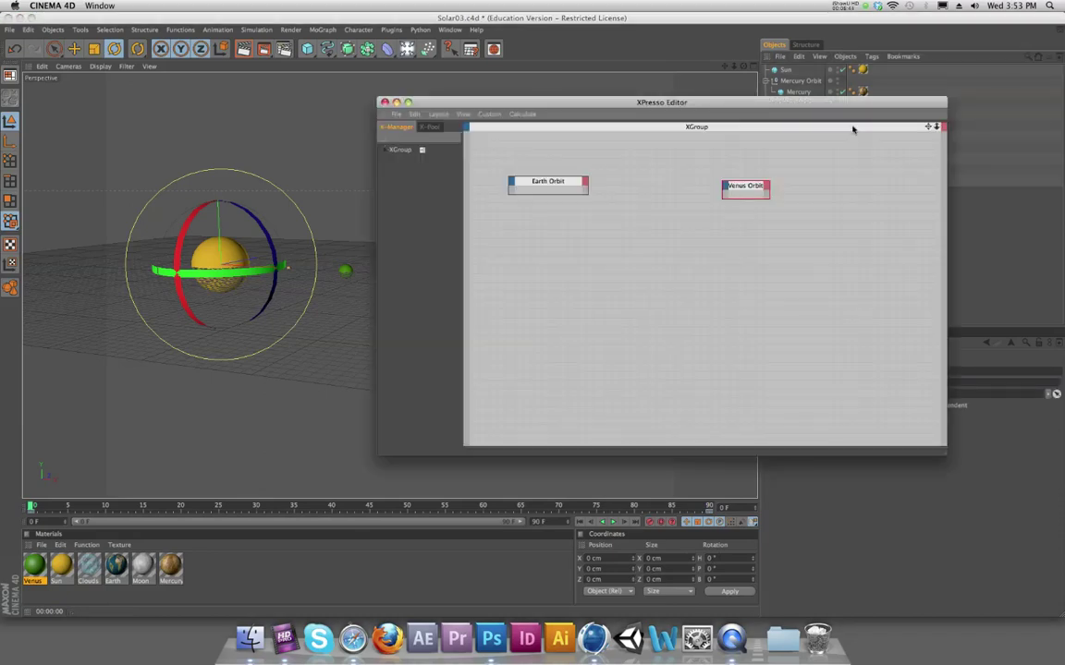
# Step: Expose a Rotation . H output port on the Earth Orbit node via Coordinates > Rotation
pyautogui.click(584, 185)
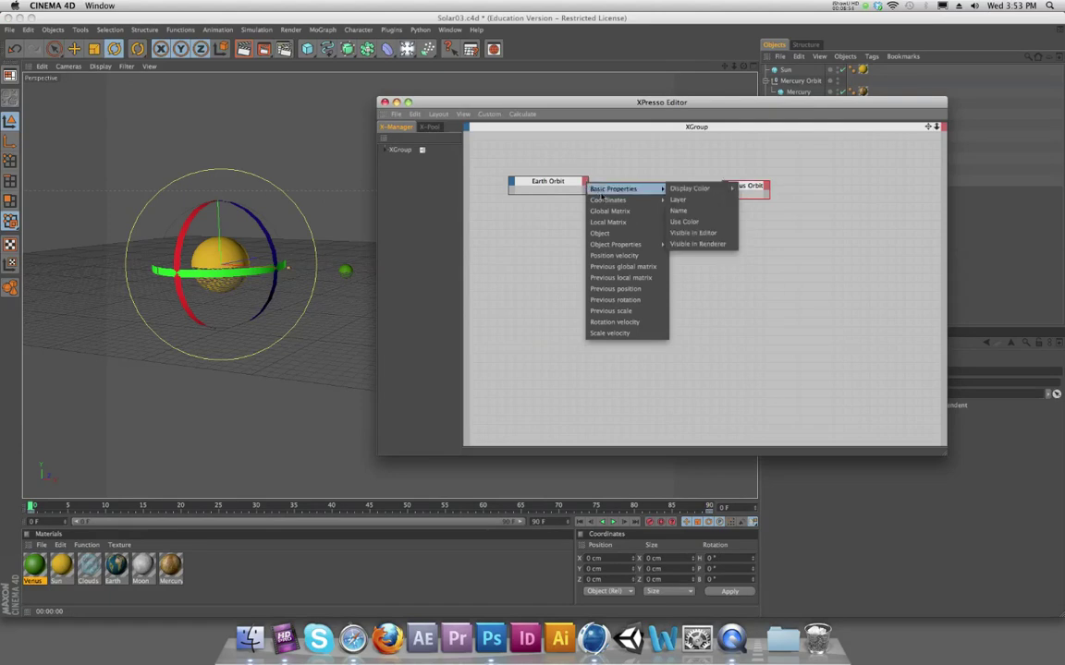
pyautogui.moveTo(605, 201)
pyautogui.press('Right')
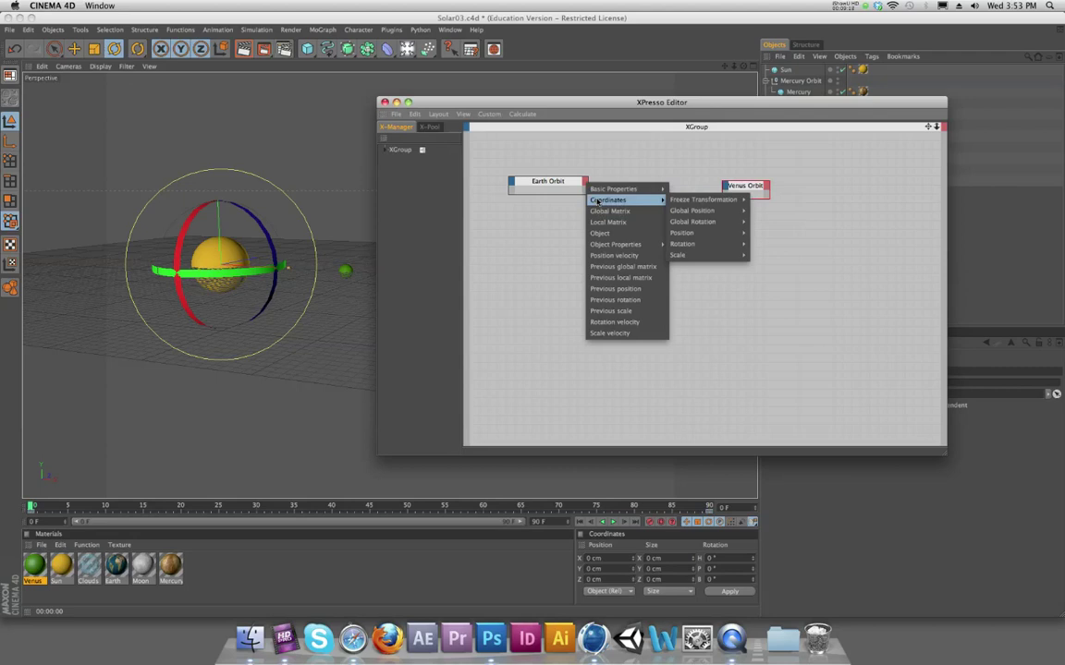
pyautogui.click(553, 180)
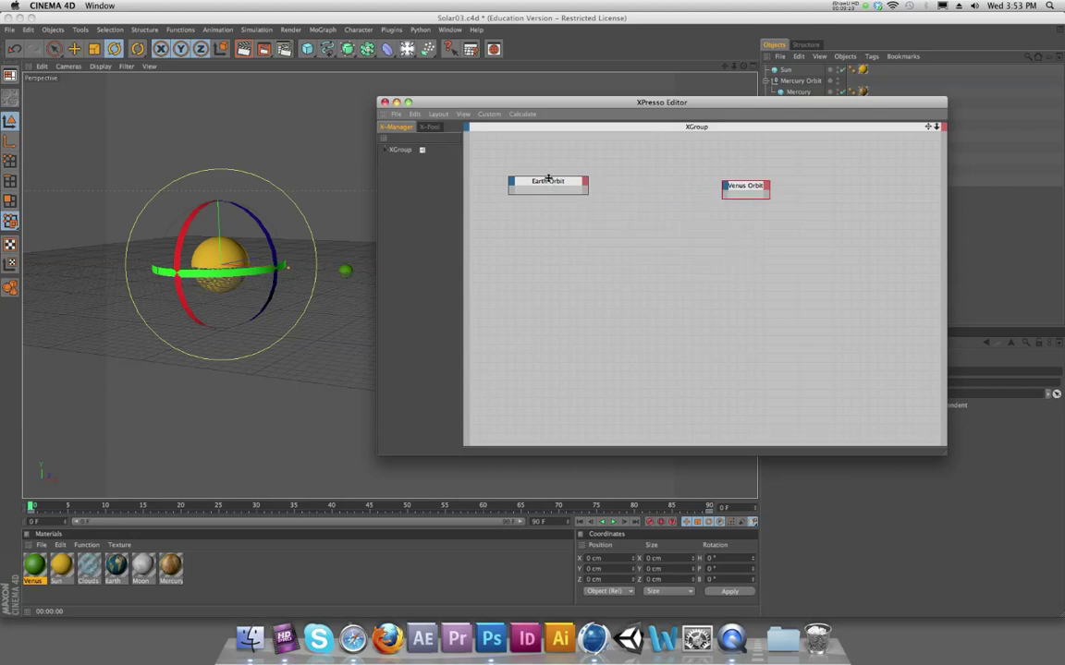
pyautogui.click(585, 182)
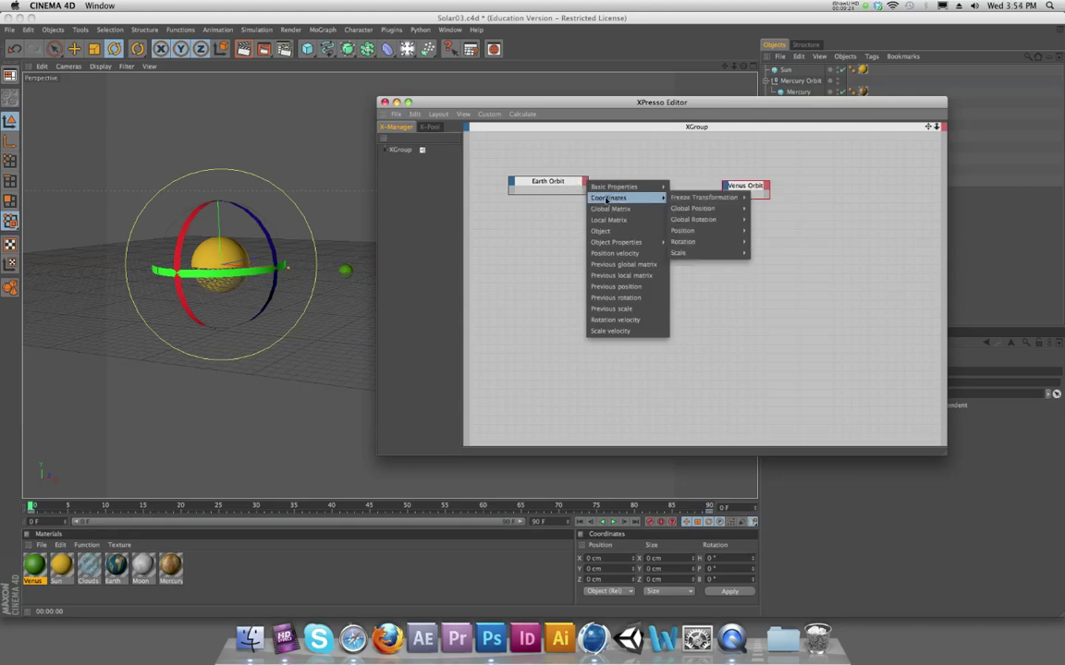
pyautogui.moveTo(703, 245)
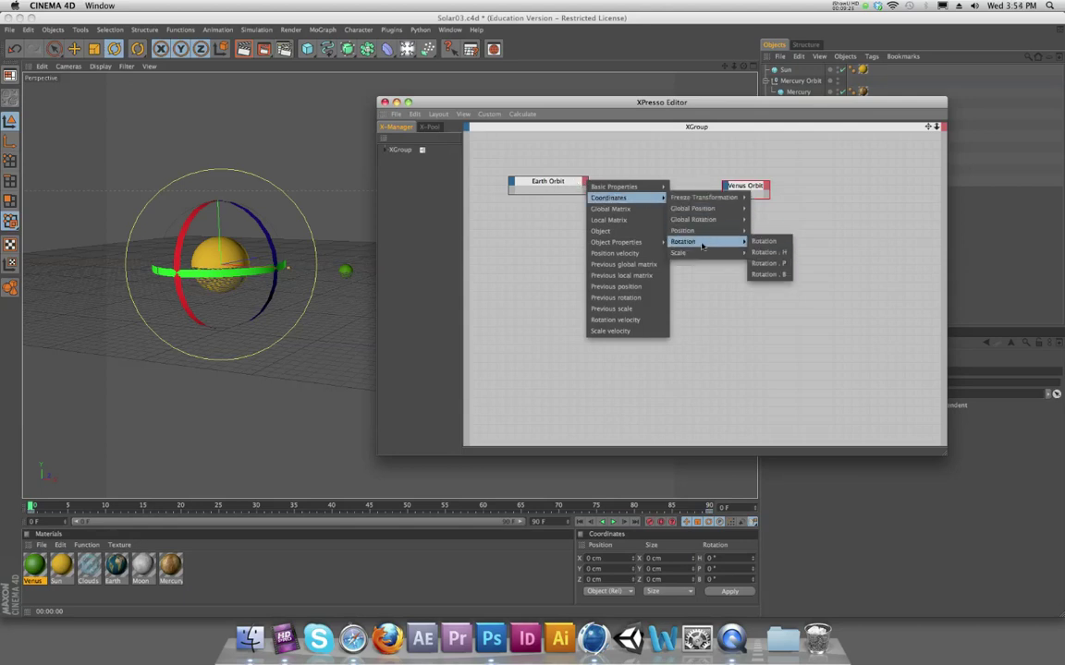
pyautogui.click(776, 254)
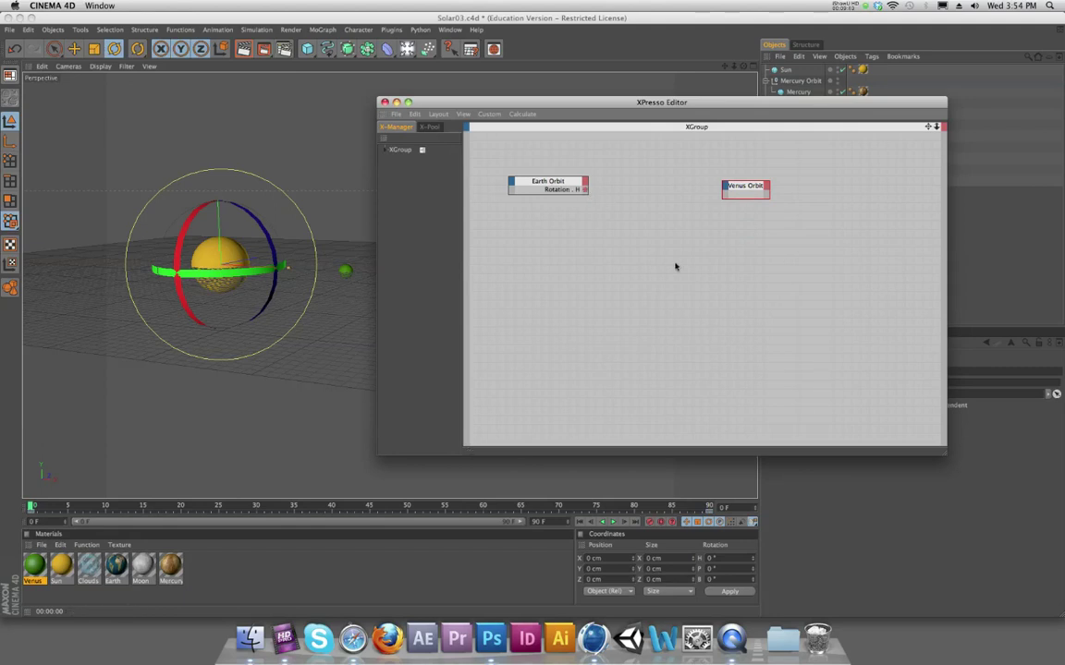
pyautogui.moveTo(680, 105); pyautogui.dragTo(571, 115)
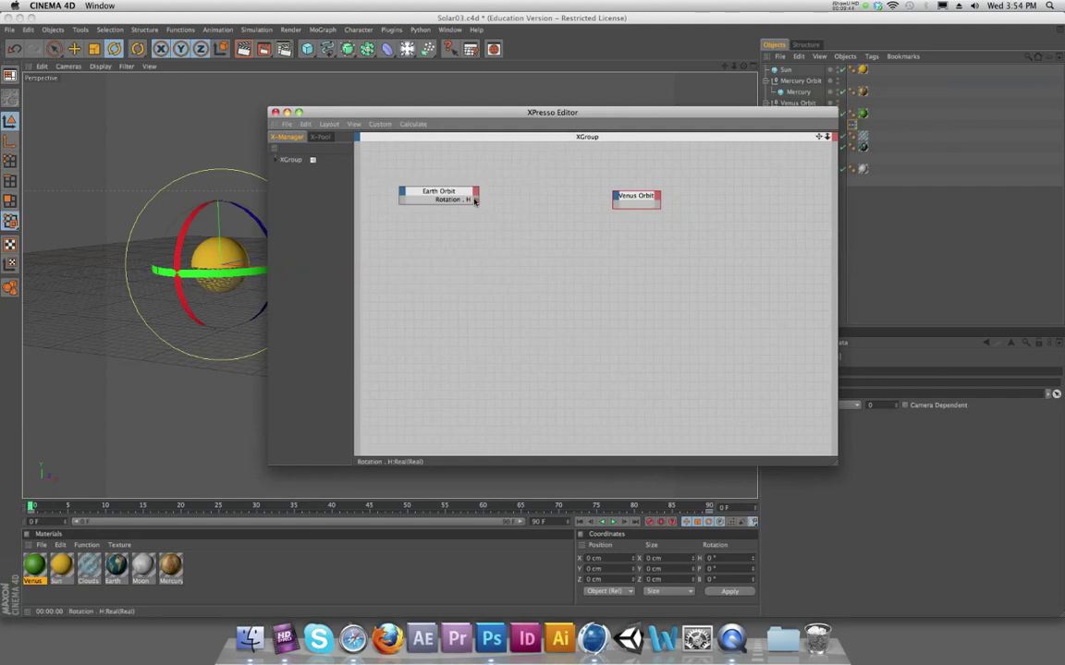
# Step: Give the Venus Orbit node a Rotation . H input port and move the timeline to frame 42
pyautogui.moveTo(475, 204)
pyautogui.mouseDown()
pyautogui.moveTo(554, 240)
pyautogui.moveTo(610, 208)
pyautogui.moveTo(513, 257)
pyautogui.moveTo(483, 216)
pyautogui.mouseUp()
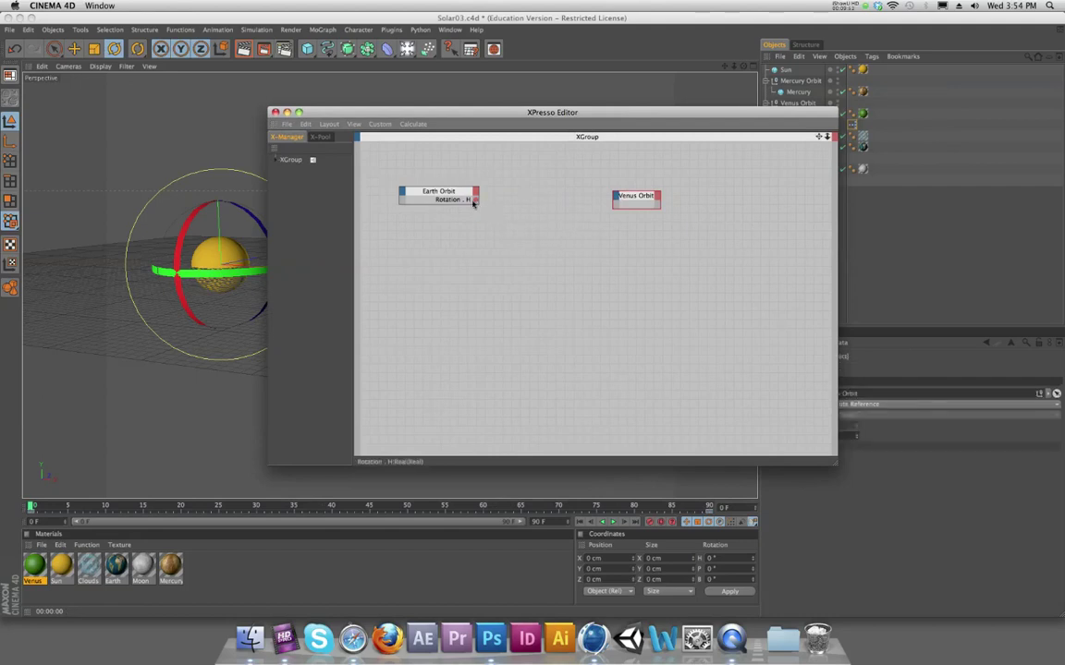
pyautogui.moveTo(477, 201); pyautogui.dragTo(618, 241)
pyautogui.moveTo(611, 197); pyautogui.dragTo(603, 197)
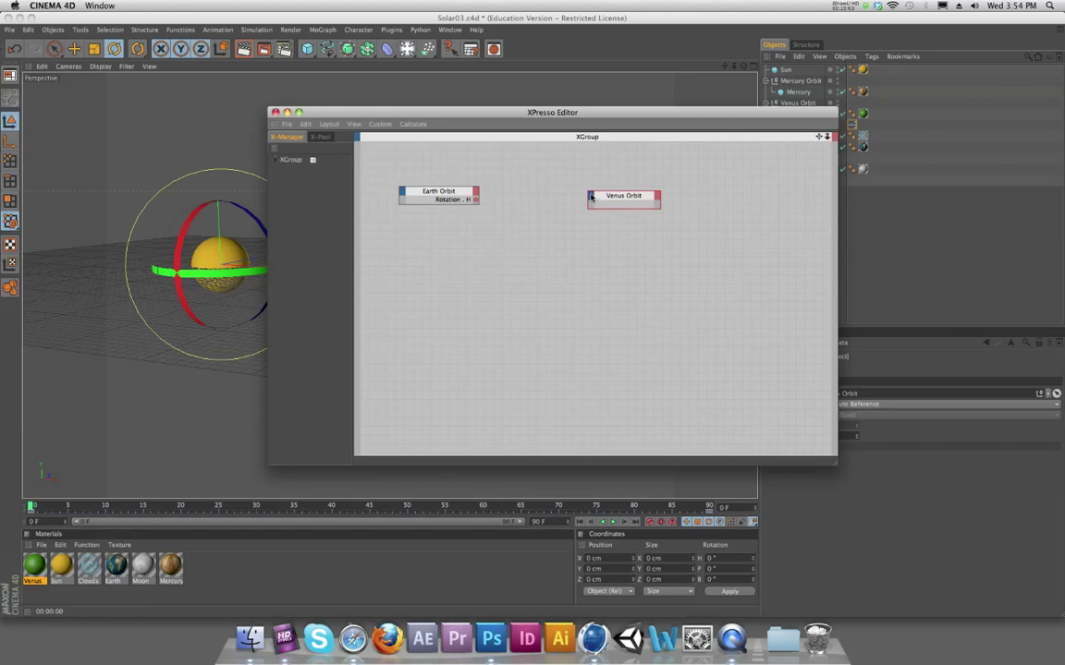
pyautogui.click(589, 195)
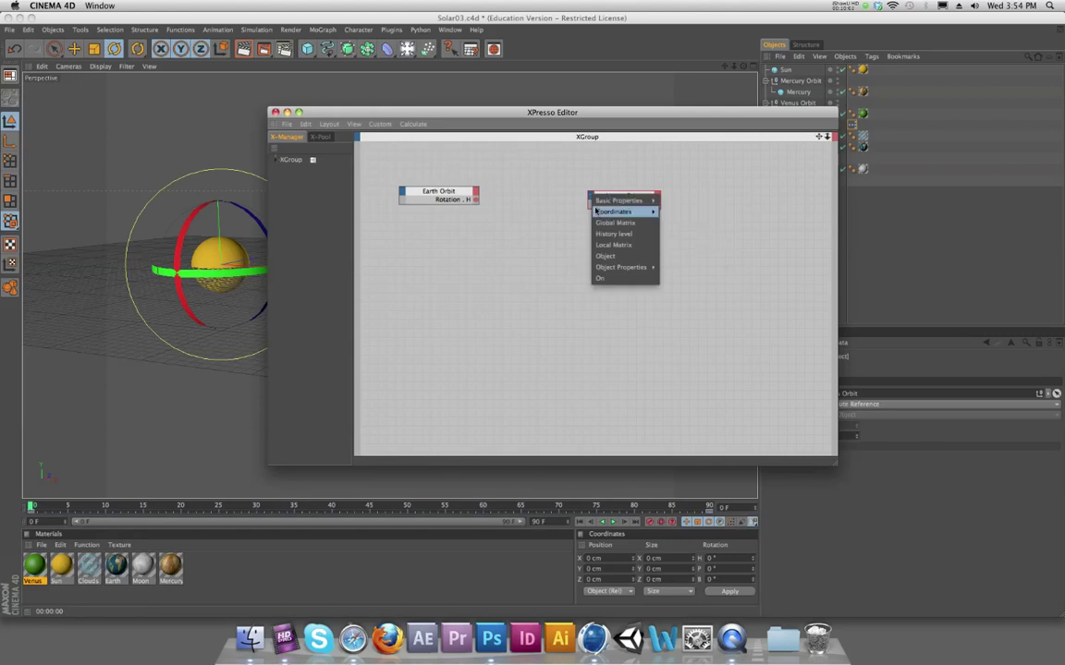
pyautogui.moveTo(606, 213)
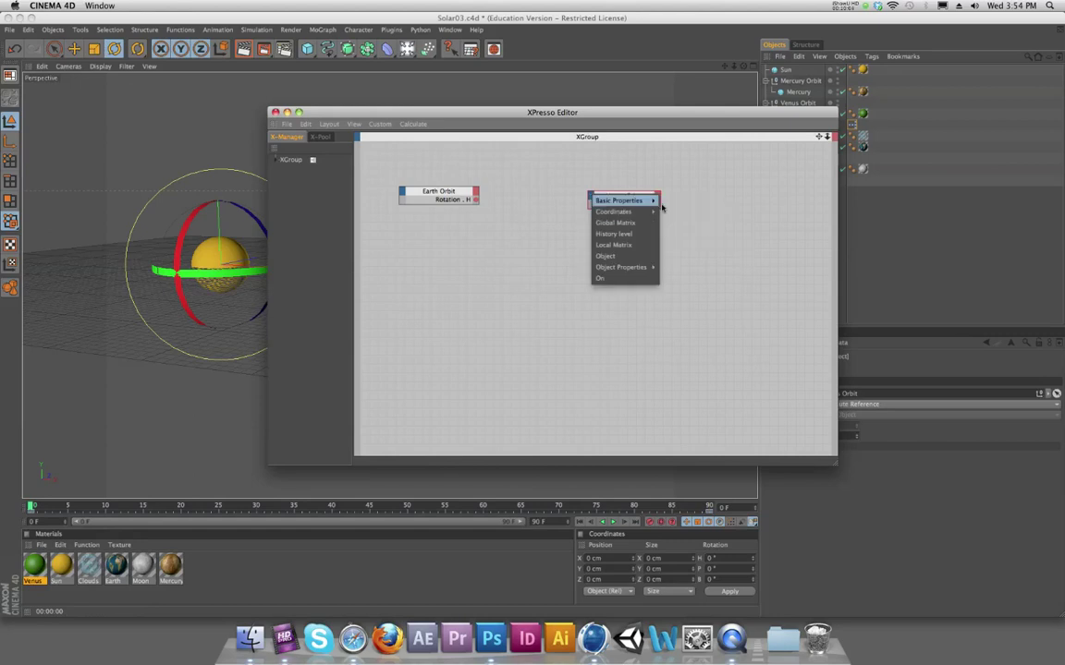
pyautogui.moveTo(692, 260)
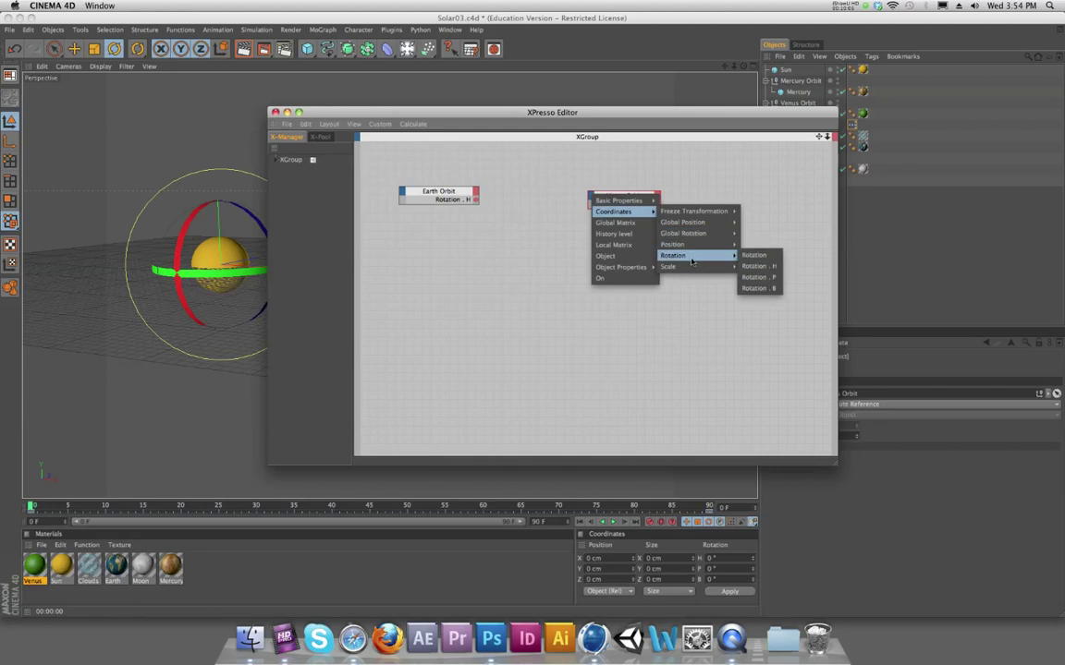
pyautogui.click(751, 266)
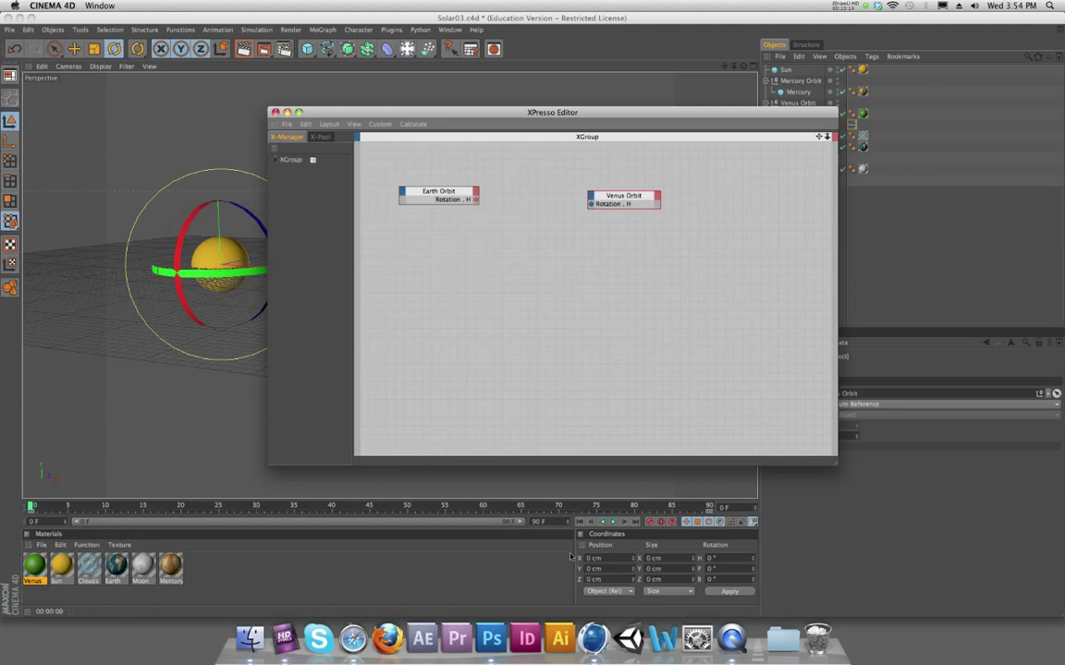
pyautogui.click(351, 506)
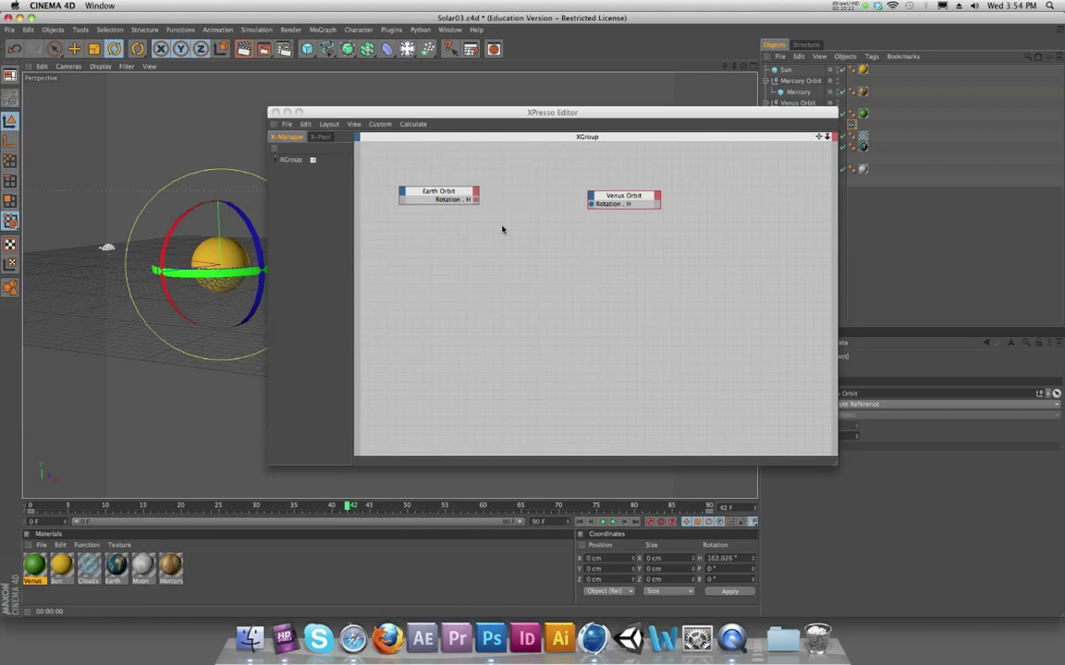
# Step: Wire Earth Orbit's Rotation . H output into Venus Orbit's Rotation . H input, then close the editor
pyautogui.click(475, 201)
pyautogui.moveTo(475, 202); pyautogui.dragTo(593, 204)
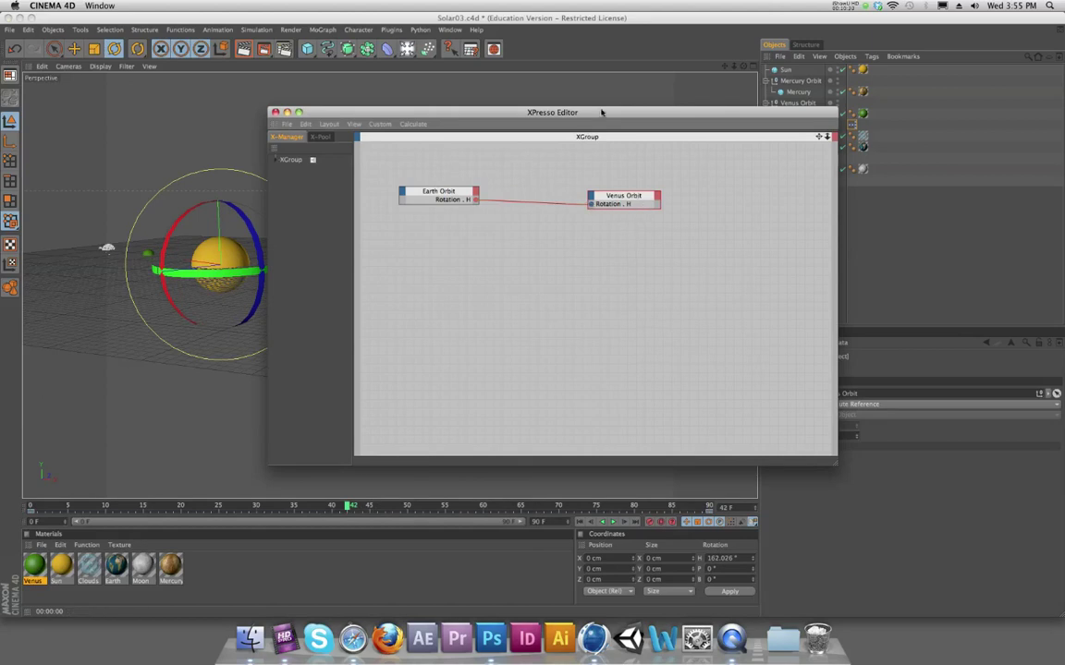
pyautogui.moveTo(602, 112); pyautogui.dragTo(720, 104)
pyautogui.moveTo(938, 459); pyautogui.dragTo(893, 291)
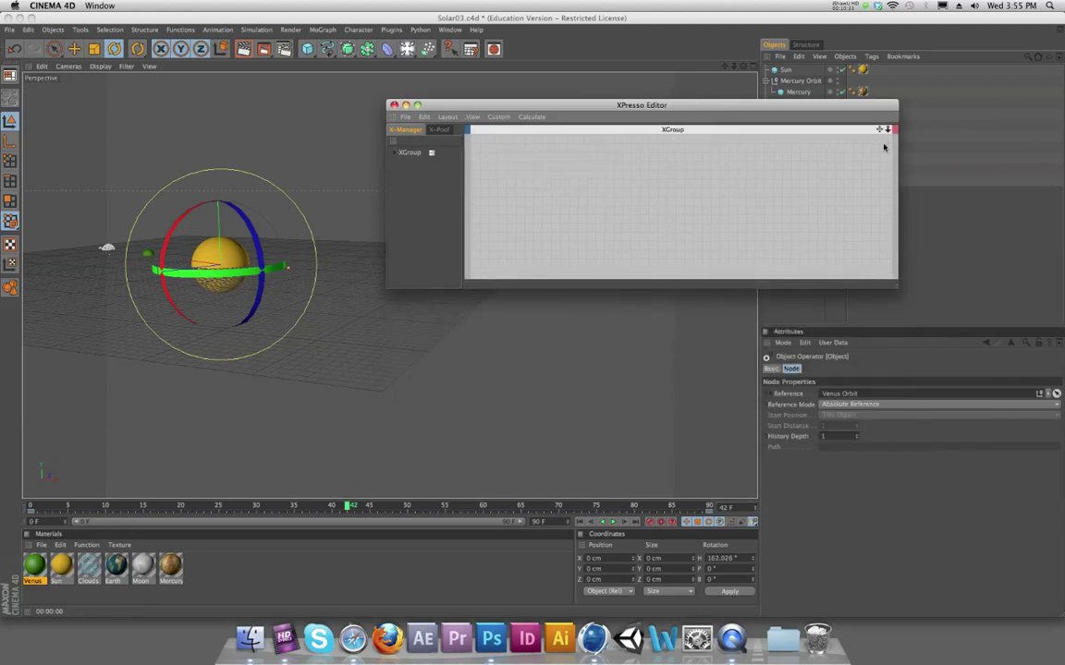
pyautogui.moveTo(882, 134); pyautogui.dragTo(881, 126)
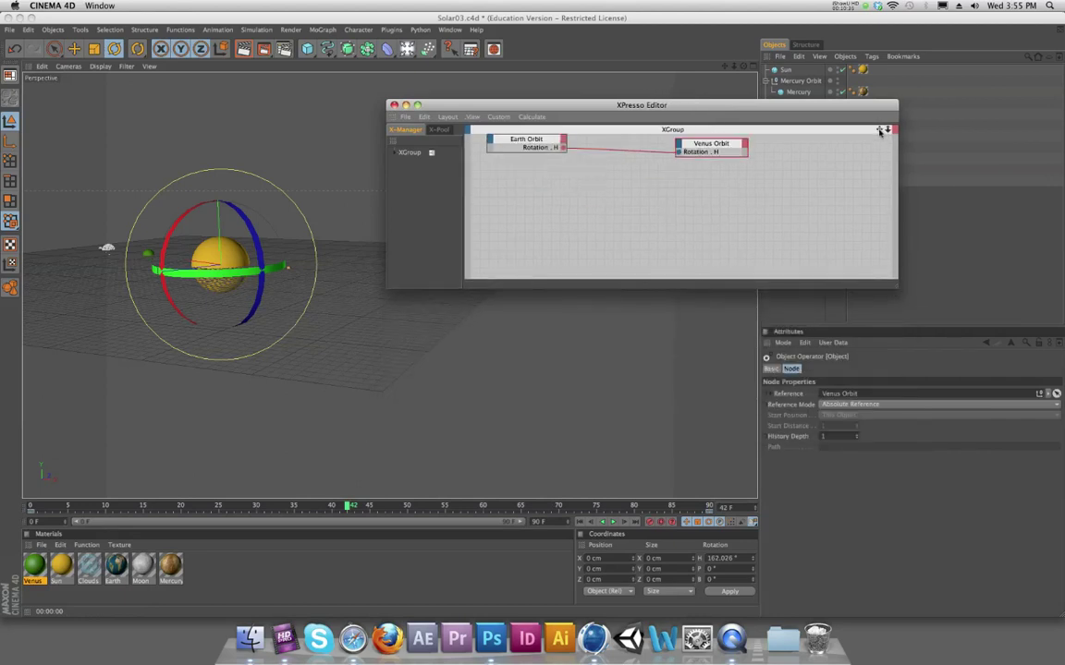
pyautogui.moveTo(793, 124); pyautogui.dragTo(780, 175, button='middle')
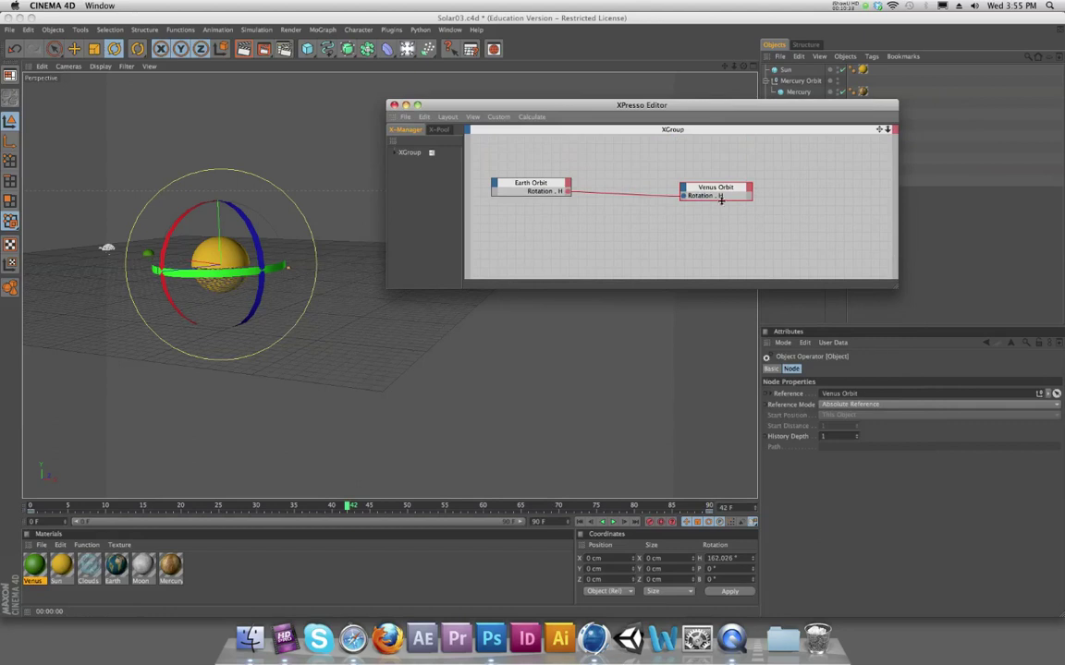
pyautogui.moveTo(662, 190); pyautogui.dragTo(566, 304, button='middle')
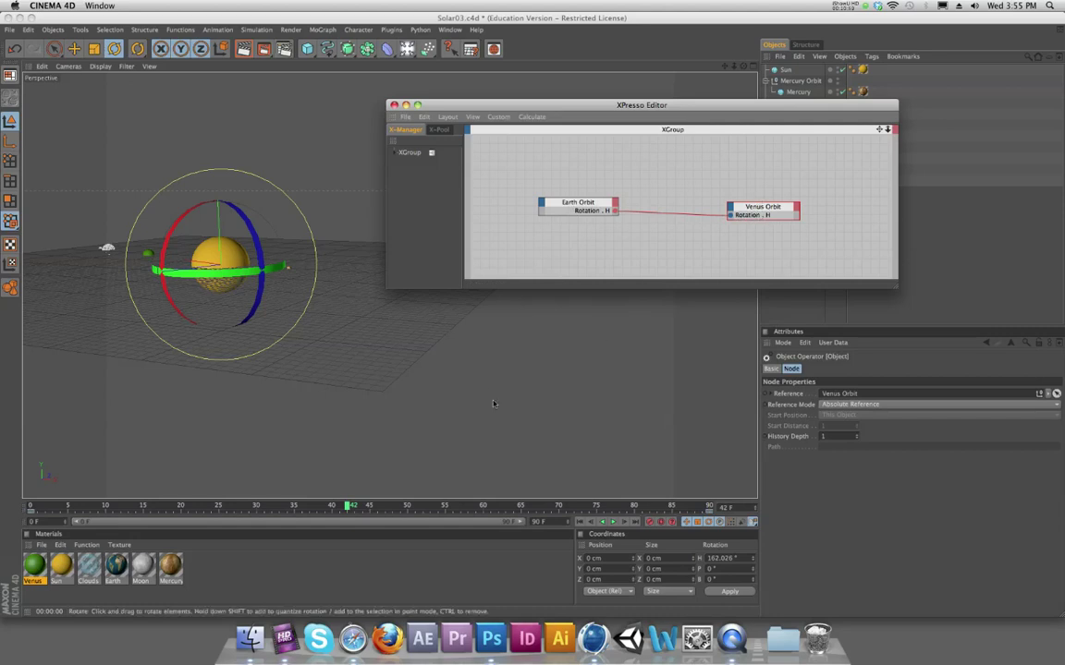
pyautogui.click(394, 104)
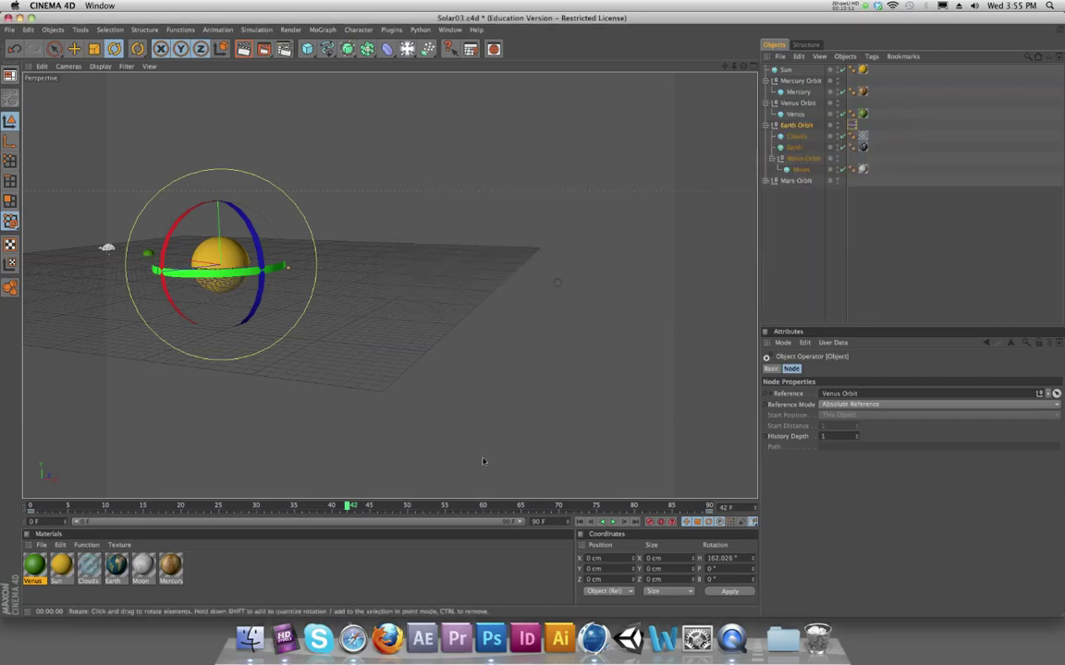
# Step: Play the animation from the start, stop at frame 53, and reopen the XPresso graph
pyautogui.click(579, 523)
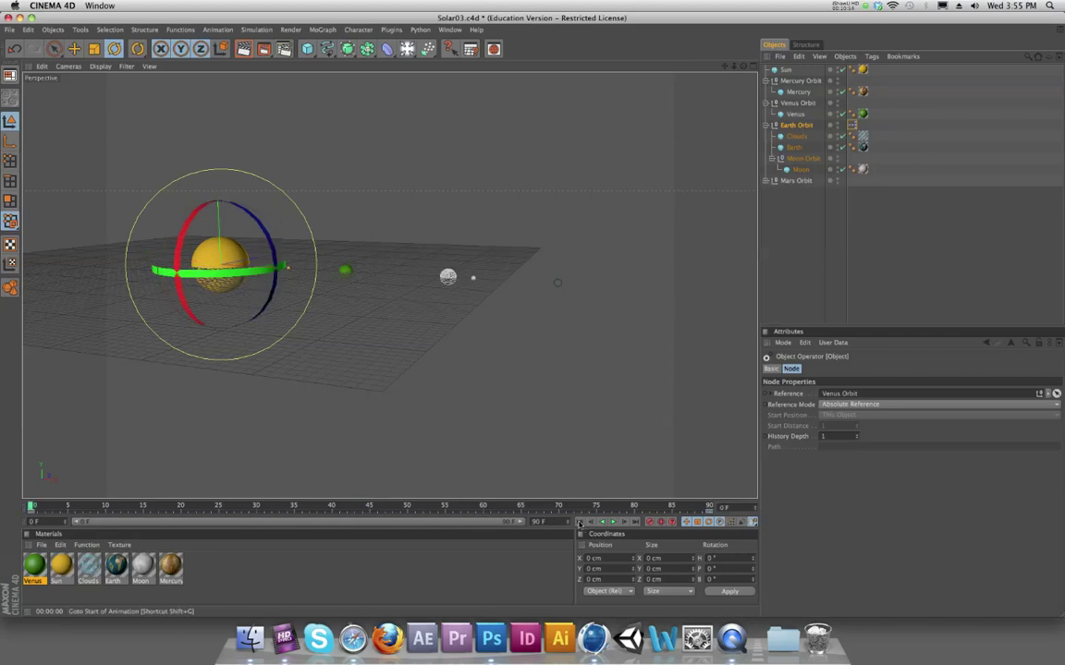
pyautogui.click(613, 522)
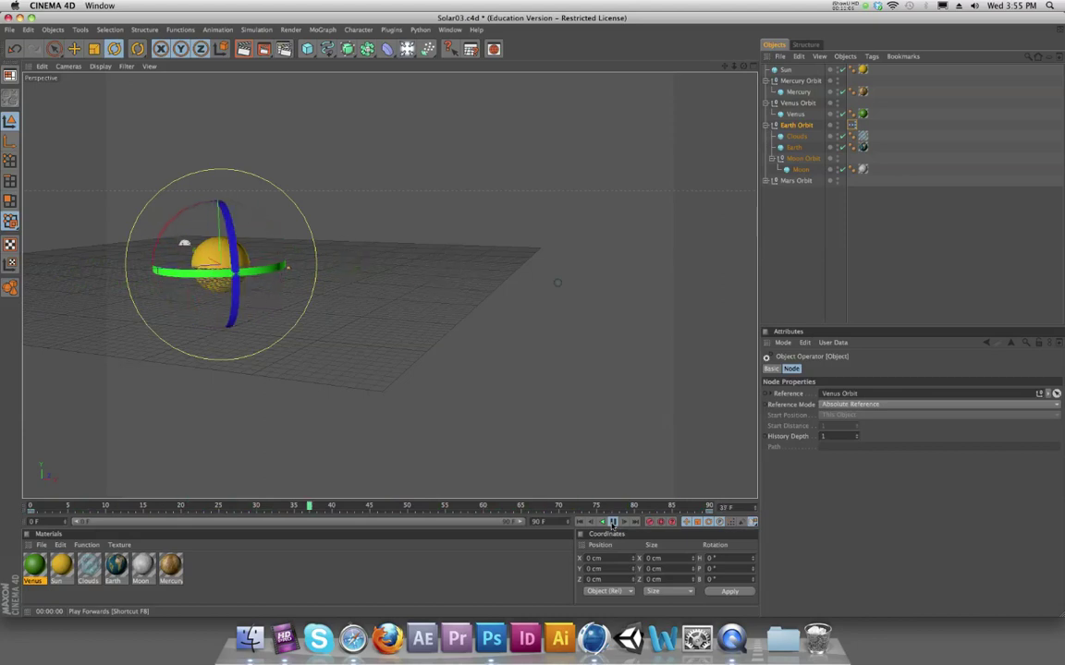
pyautogui.click(613, 522)
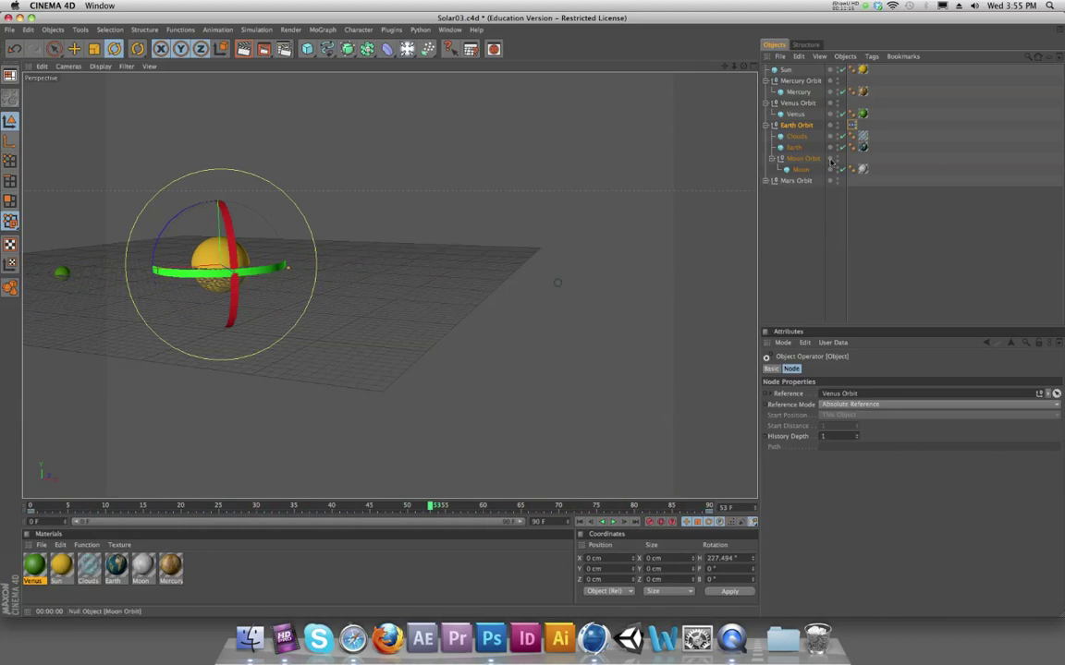
pyautogui.doubleClick(852, 124)
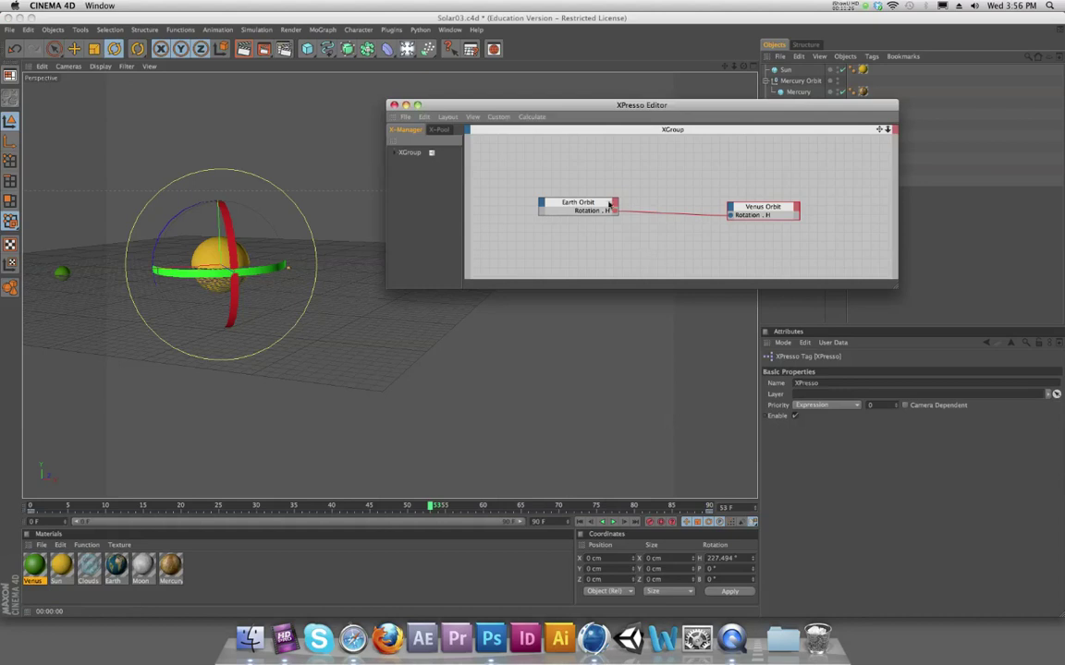
# Step: Move Earth Orbit to the top-left and delete its wire to Venus Orbit
pyautogui.moveTo(589, 205); pyautogui.dragTo(537, 148)
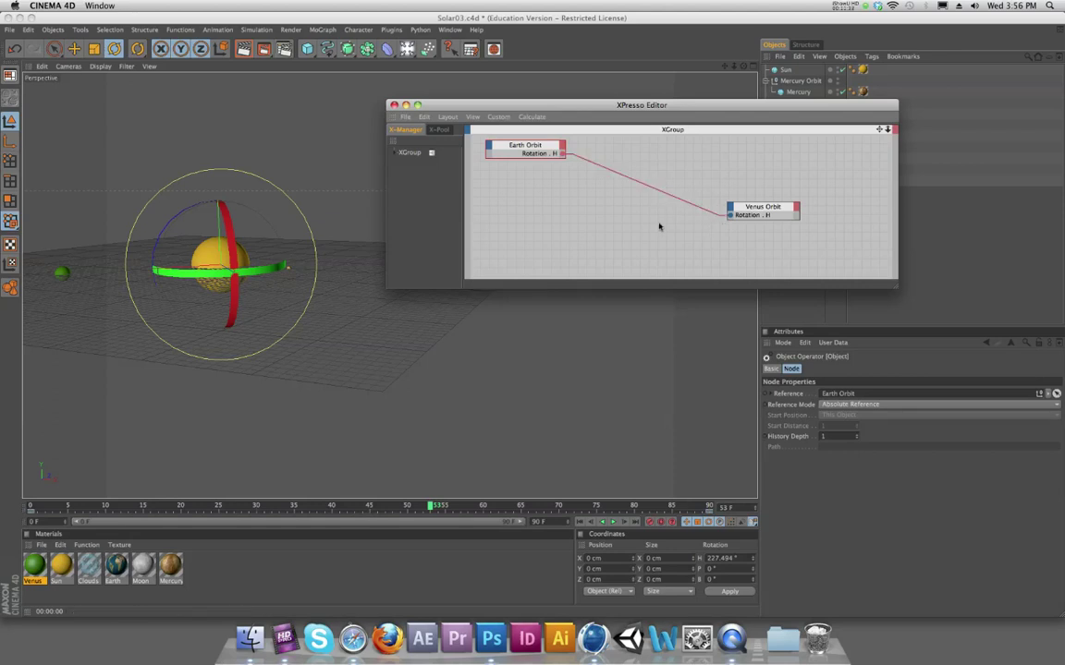
pyautogui.press('Delete')
pyautogui.rightClick(635, 170)
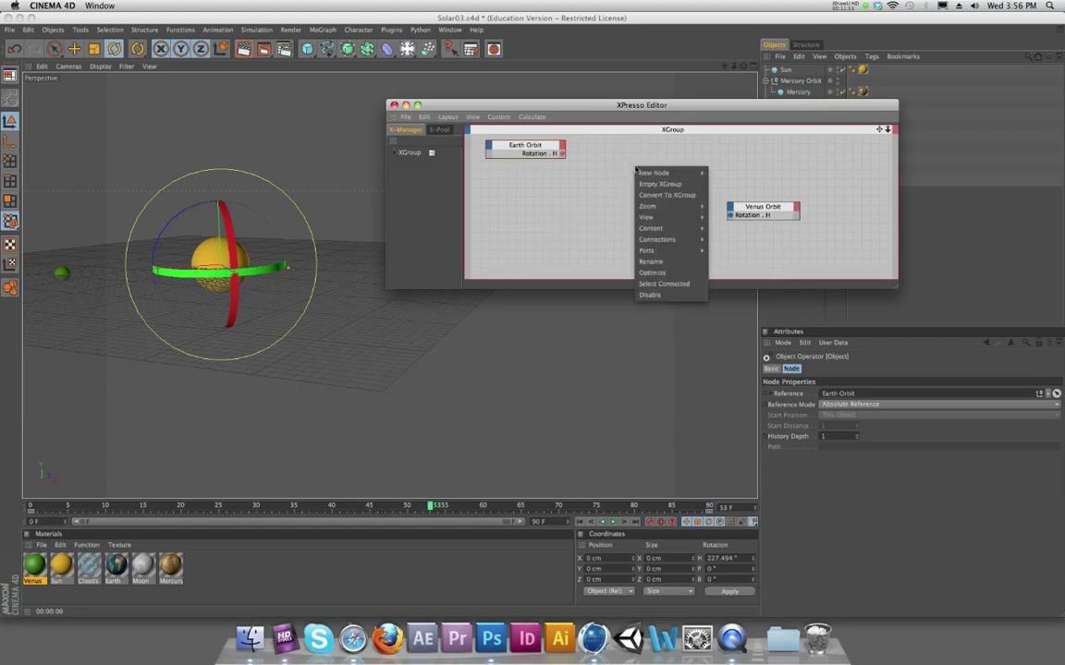
pyautogui.moveTo(640, 173)
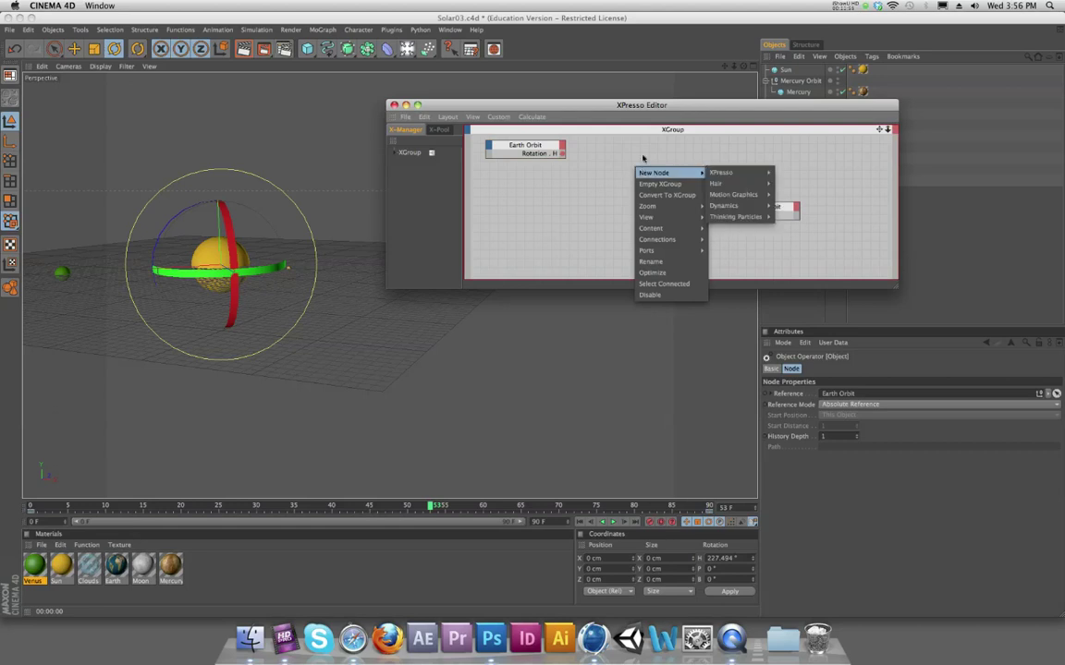
pyautogui.click(640, 159)
# Step: Add a Math node from New Node > XPresso > Calculate to the graph
pyautogui.rightClick(642, 160)
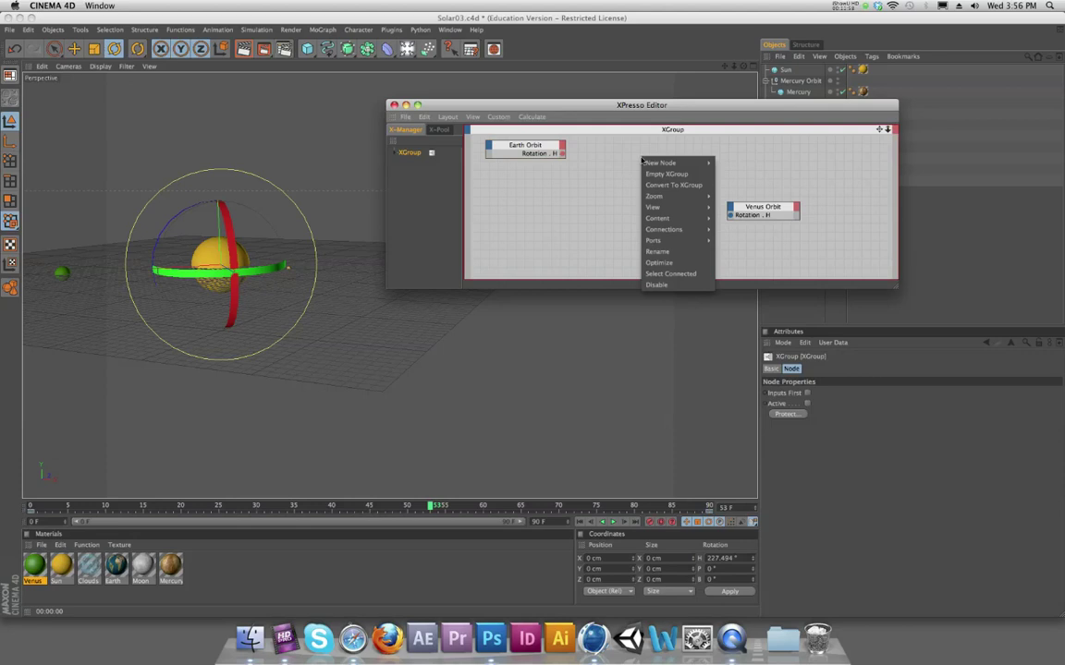
pyautogui.moveTo(644, 163)
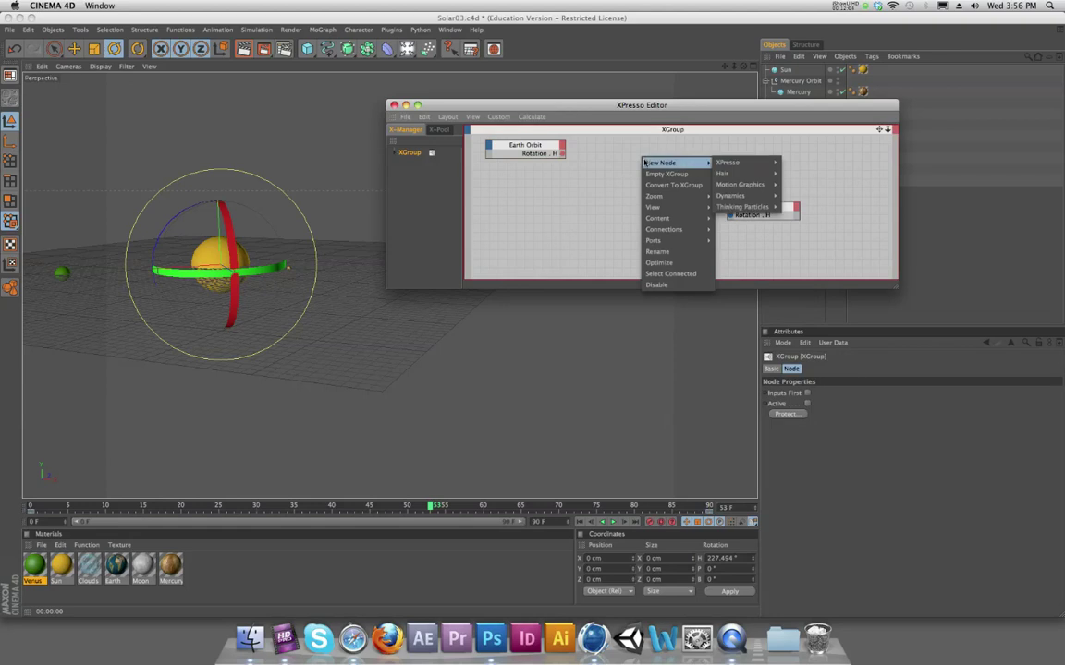
pyautogui.moveTo(746, 162)
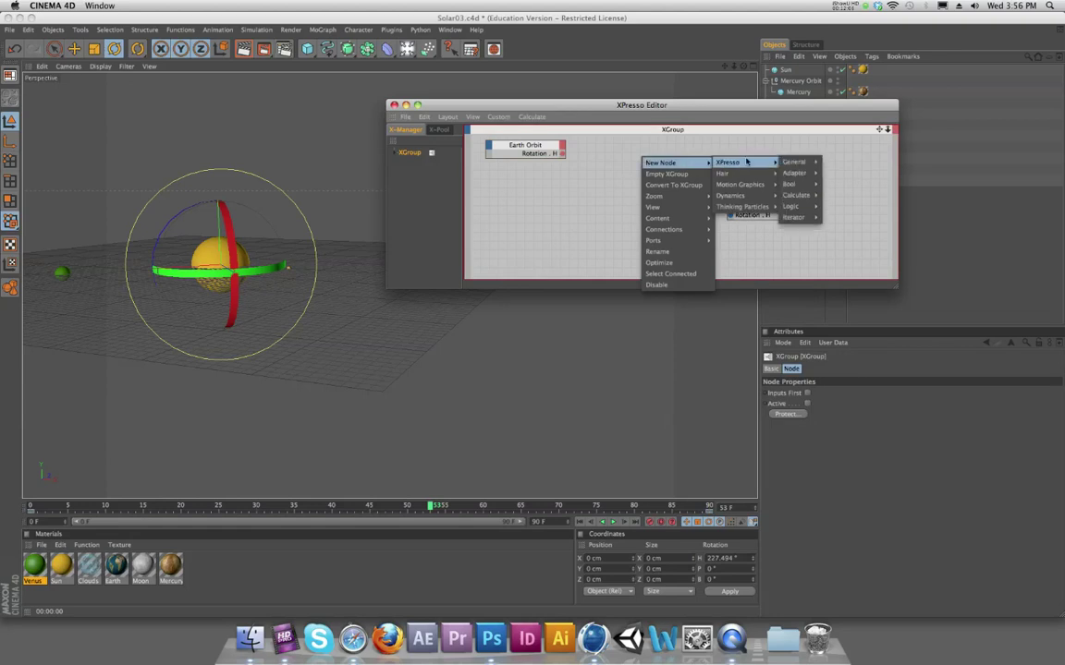
pyautogui.moveTo(818, 196)
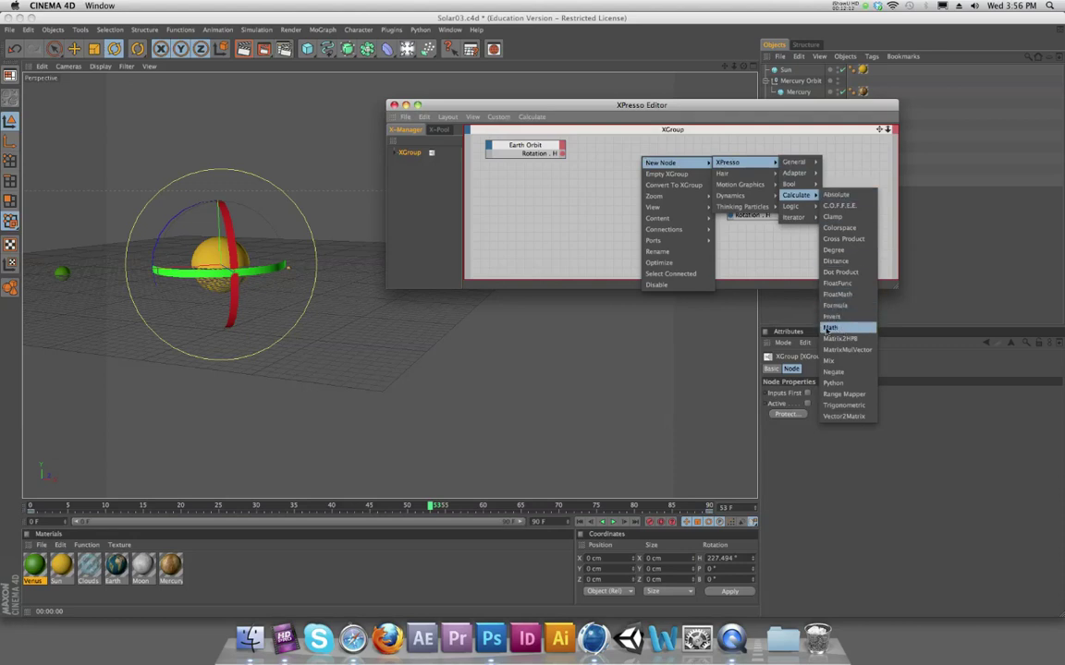
pyautogui.click(617, 159)
pyautogui.rightClick(624, 158)
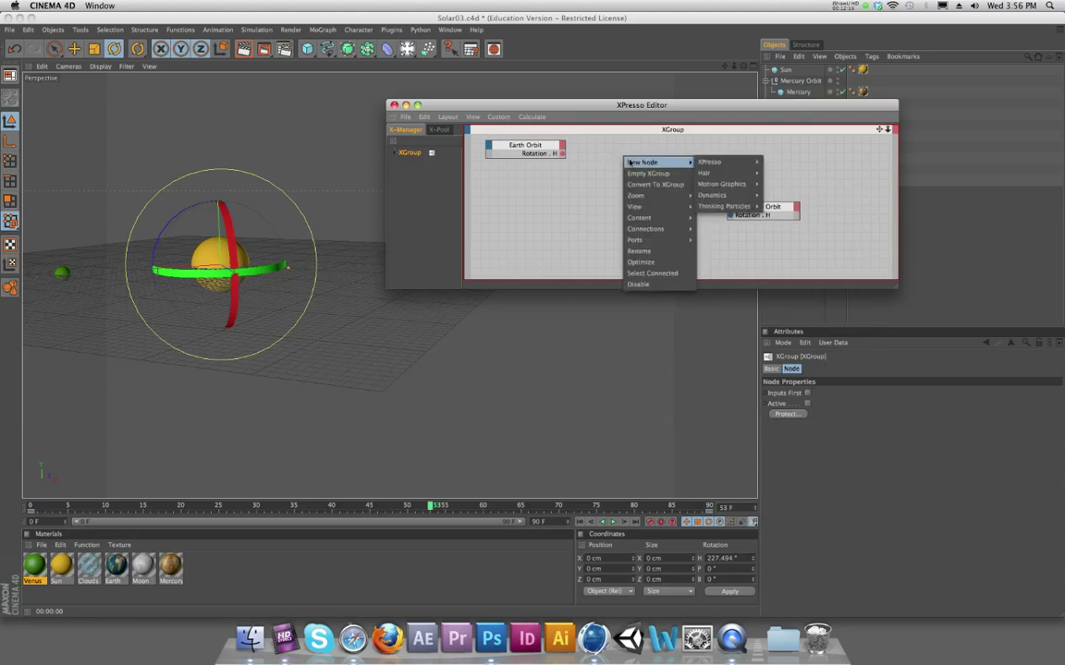
pyautogui.moveTo(710, 165)
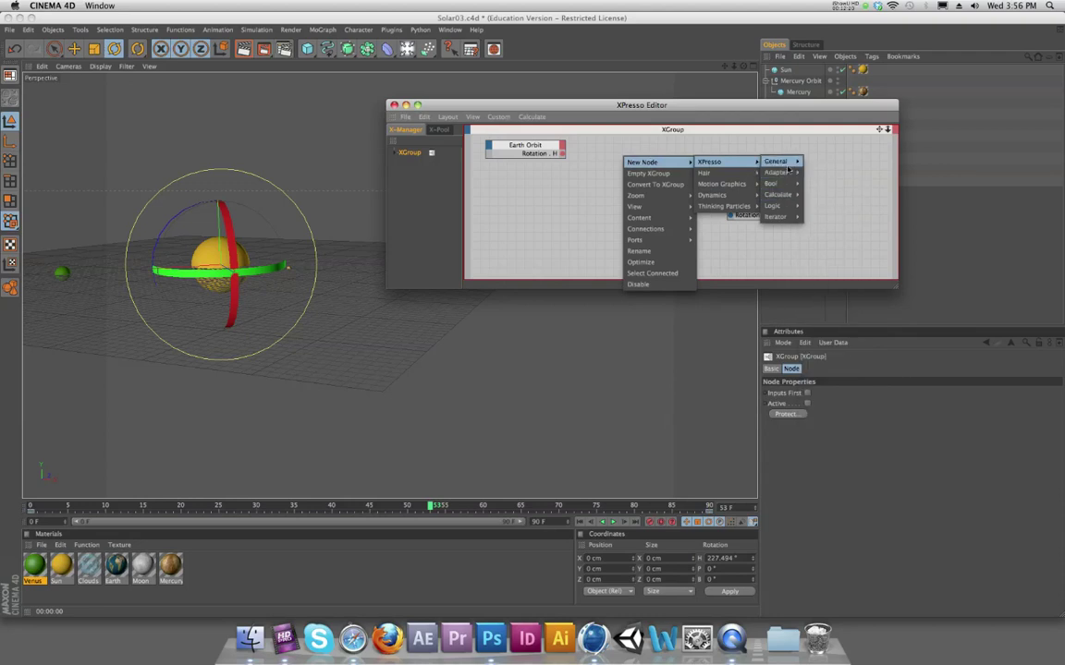
pyautogui.moveTo(787, 165)
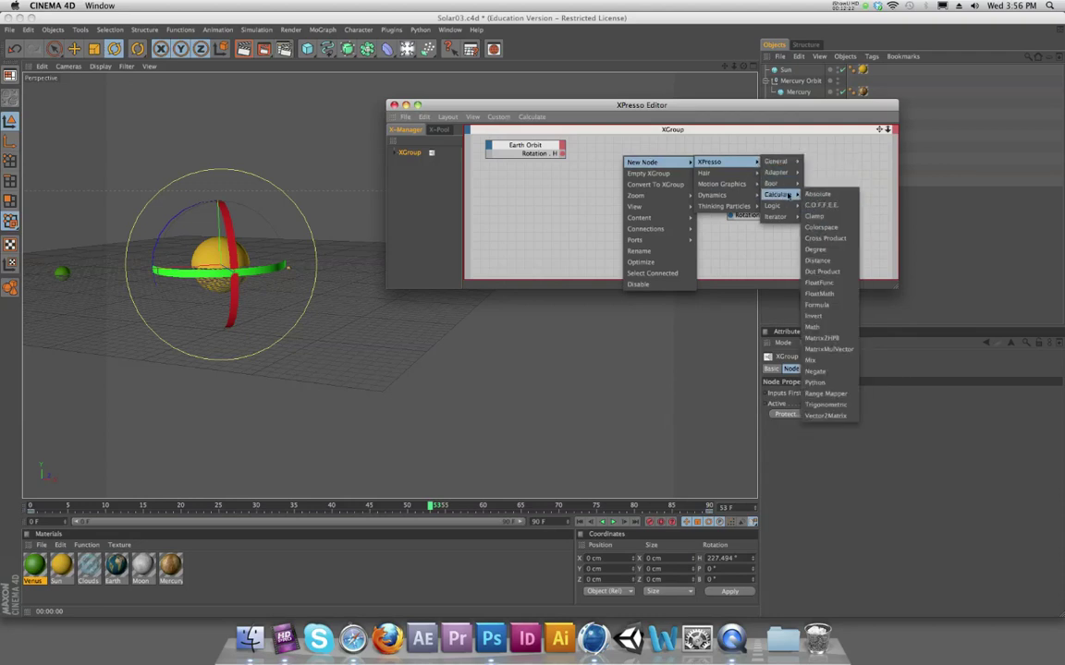
pyautogui.click(835, 327)
# Step: Place the Math node between the orbits, feed it Earth Orbit's Rotation . H, and set Function to Multiply
pyautogui.moveTo(614, 145); pyautogui.dragTo(632, 177)
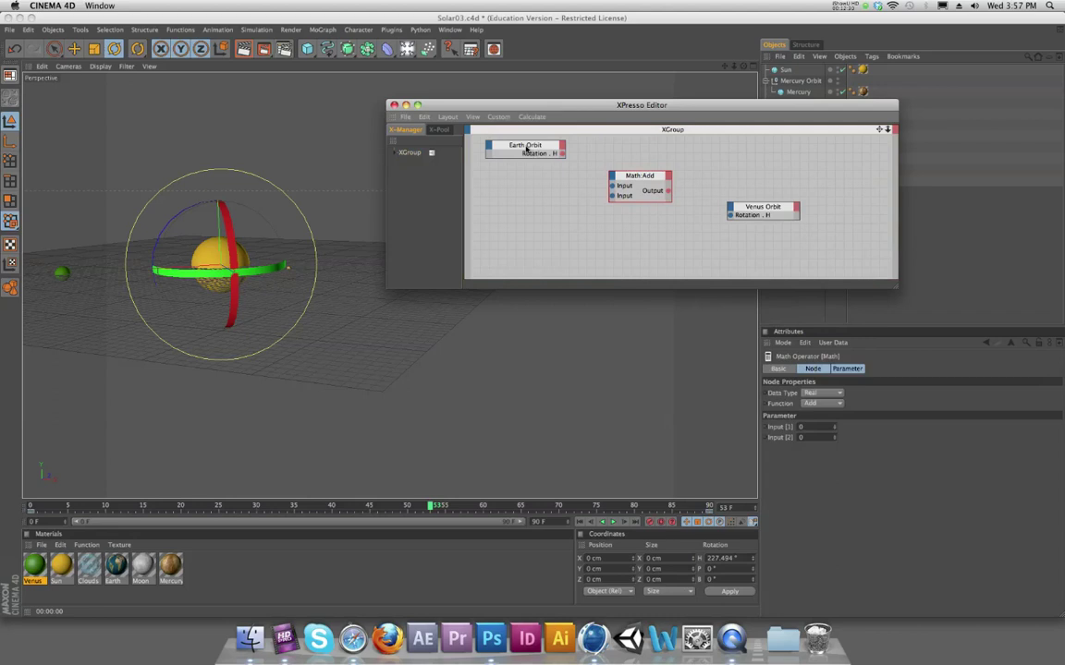
pyautogui.moveTo(561, 155); pyautogui.dragTo(610, 186)
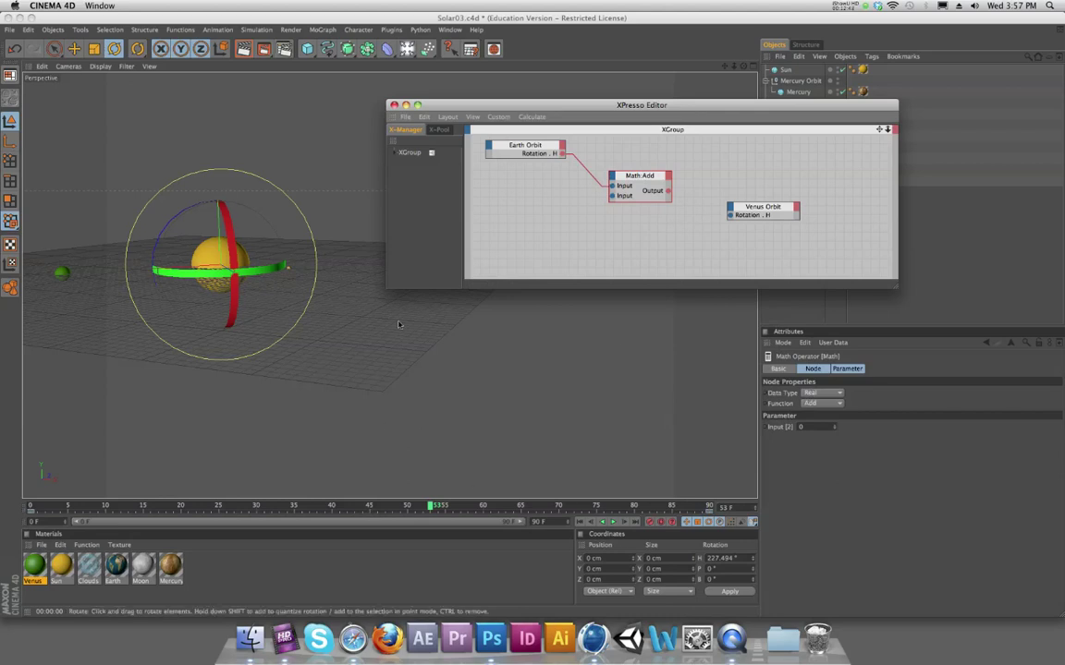
pyautogui.click(811, 403)
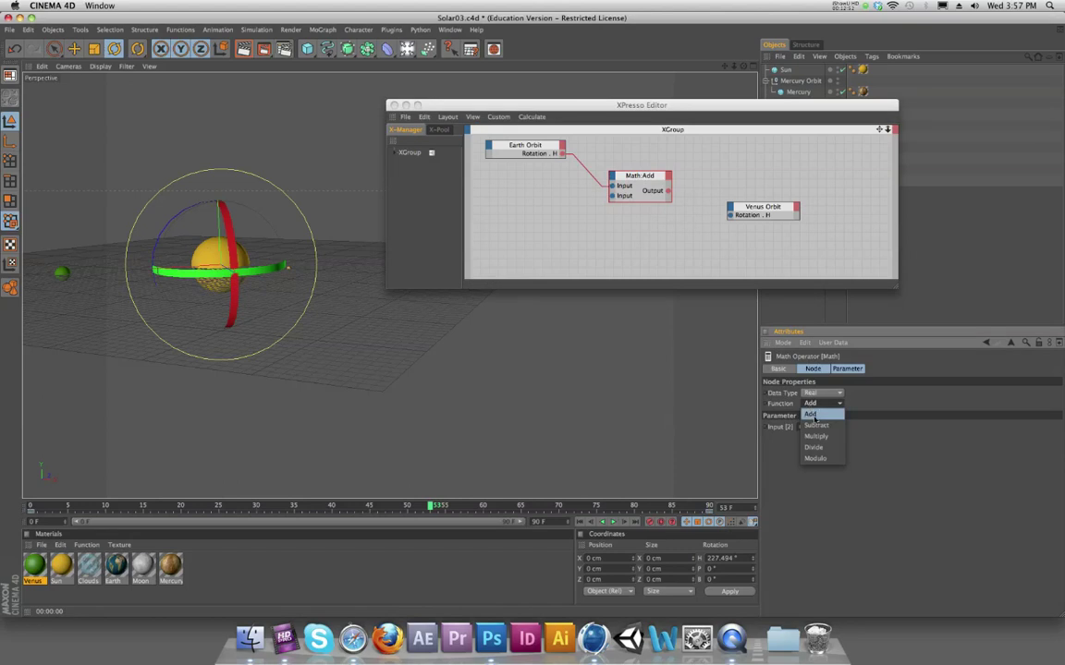
pyautogui.click(816, 436)
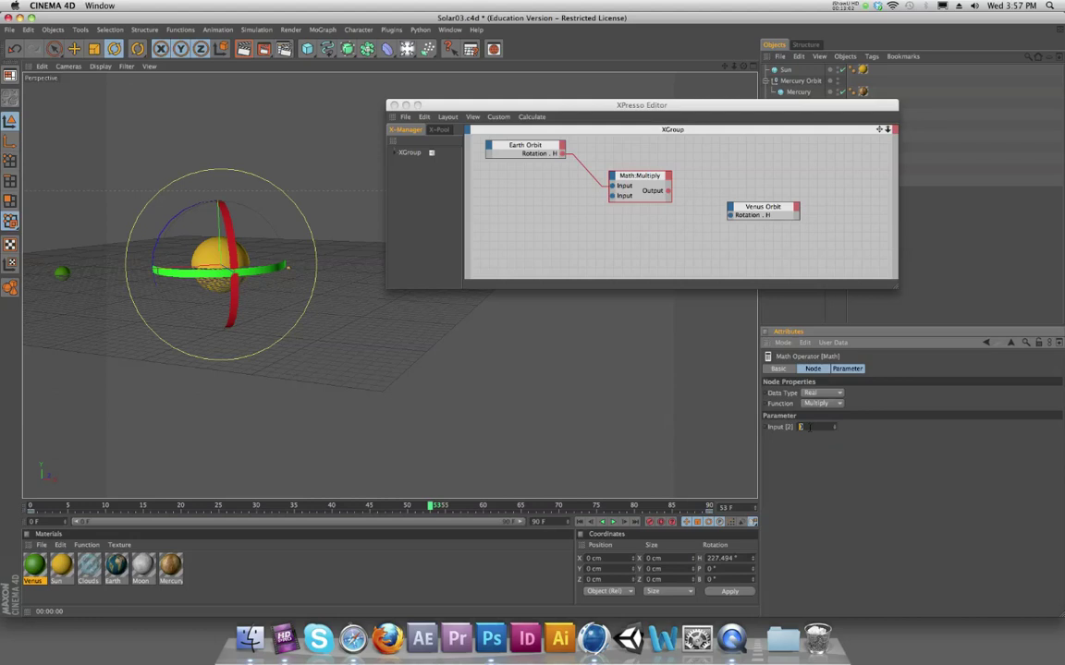
# Step: Set the Multiply node's second input to 2, wire its Output to Venus Orbit's Rotation . H, and close the editor
pyautogui.write('1')
pyautogui.moveTo(667, 191); pyautogui.dragTo(730, 216)
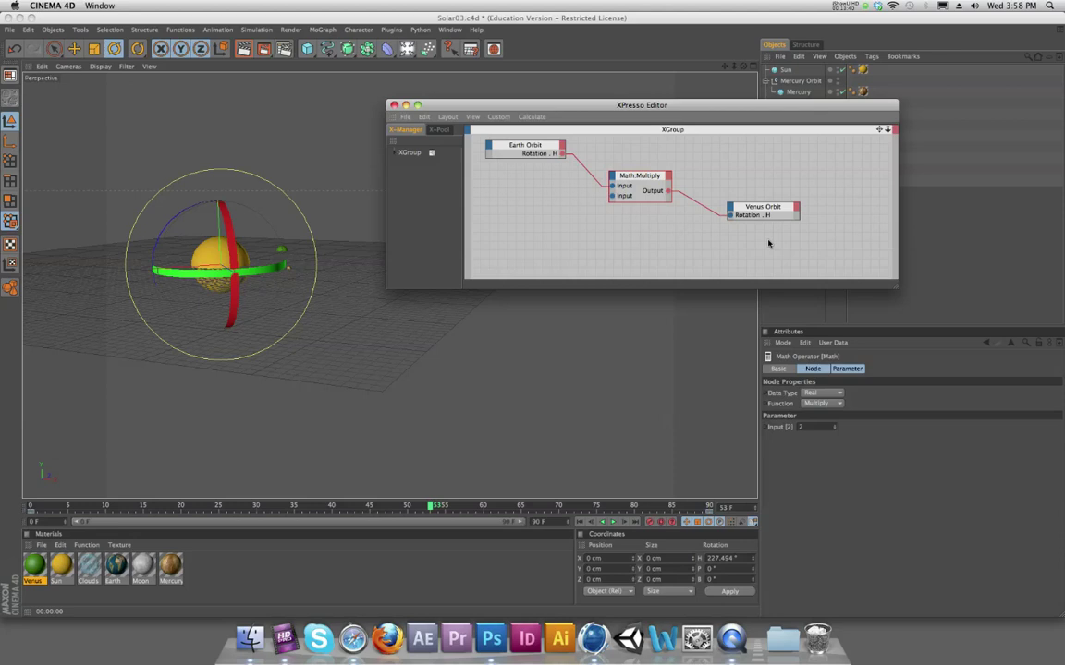
pyautogui.moveTo(407, 104); pyautogui.dragTo(447, 86)
pyautogui.click(434, 86)
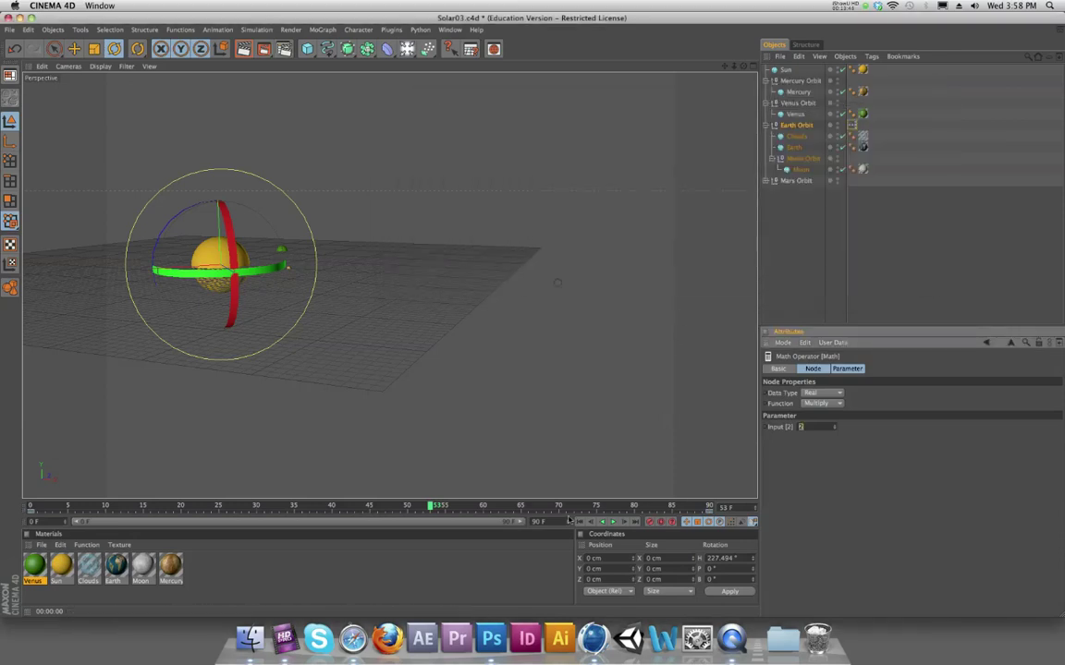
# Step: Rewind the playhead to frame 0 and play the animation through frame 90
pyautogui.moveTo(430, 506); pyautogui.dragTo(760, 522)
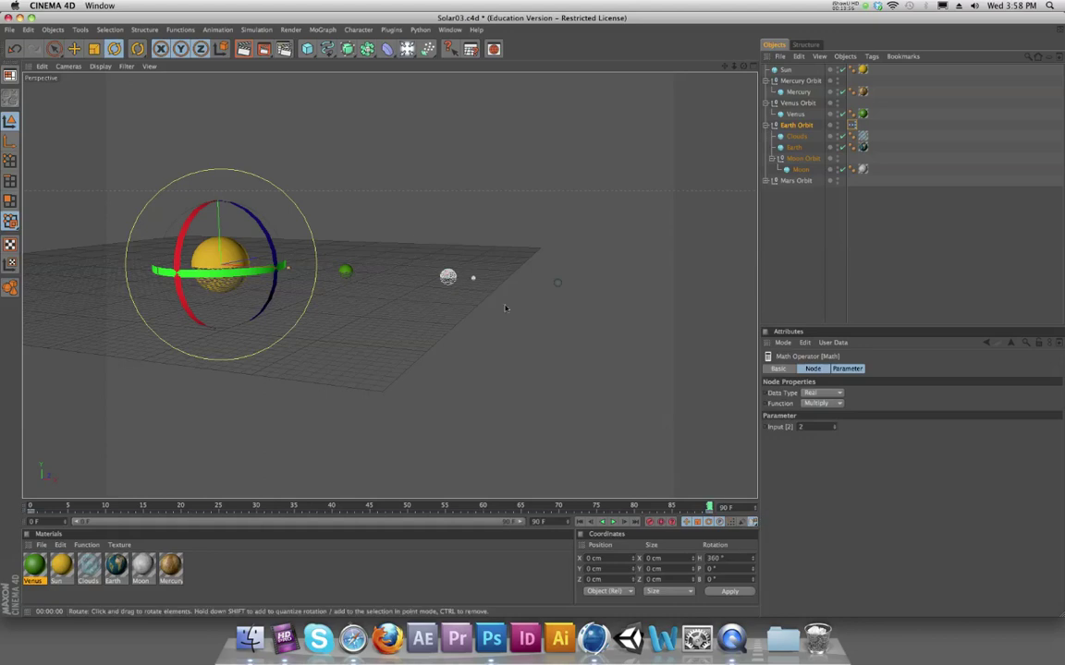